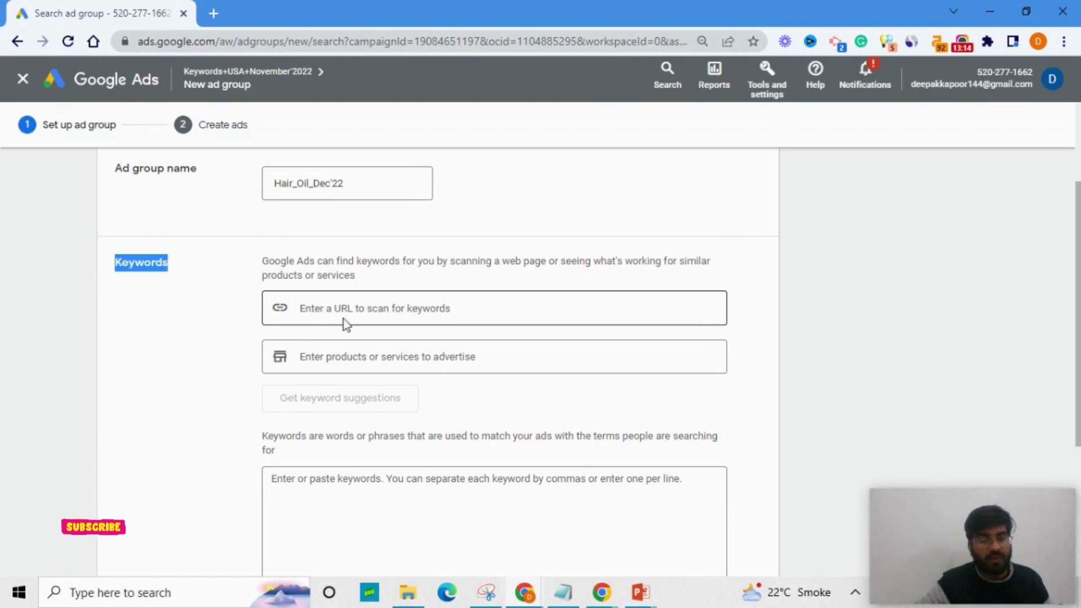
Step: Open the rocksidekhadi.com website in a new browser tab
scroll(393, 318, "down", 1)
scroll(395, 322, "up", 1)
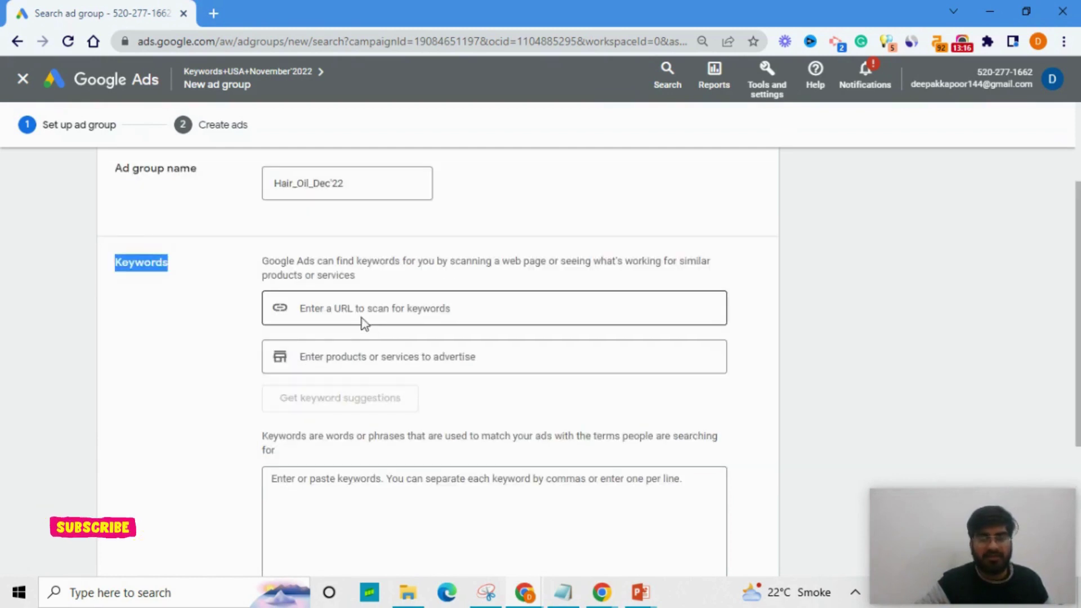
left_click(346, 310)
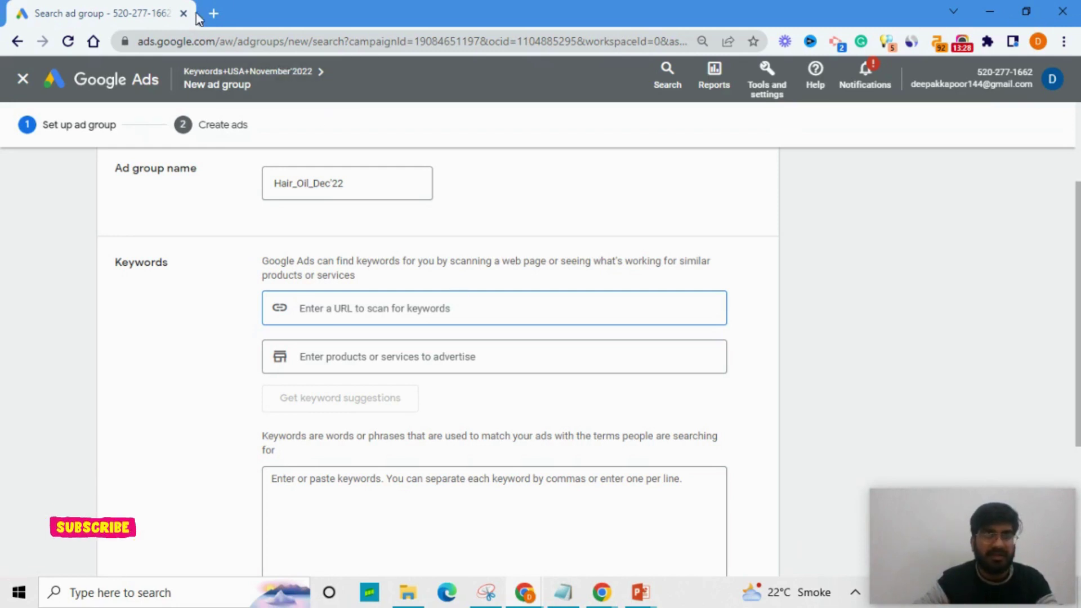
left_click(214, 13)
type("rock")
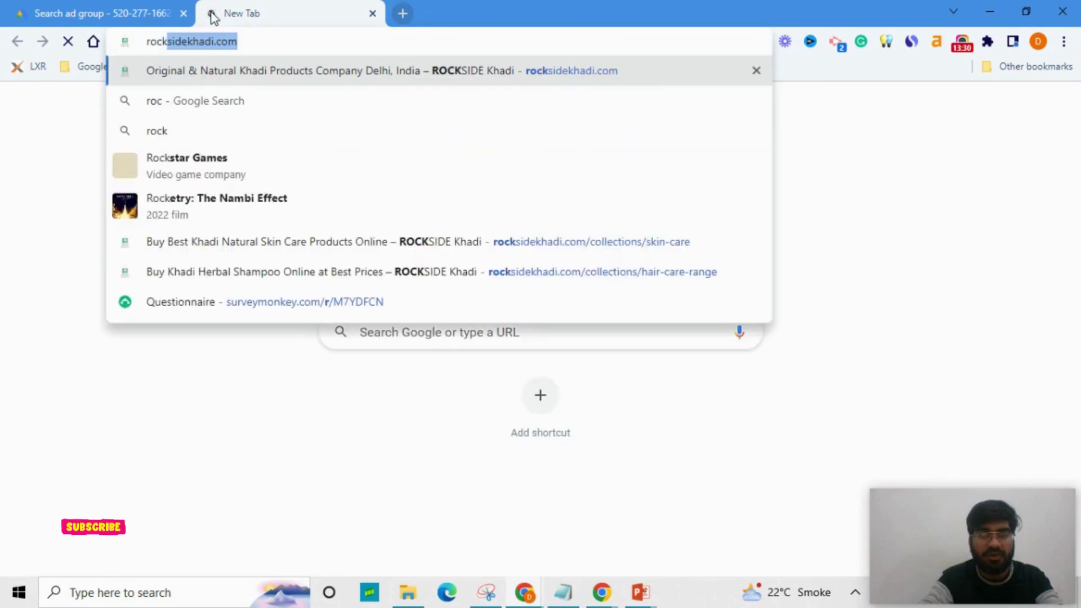
key("Return")
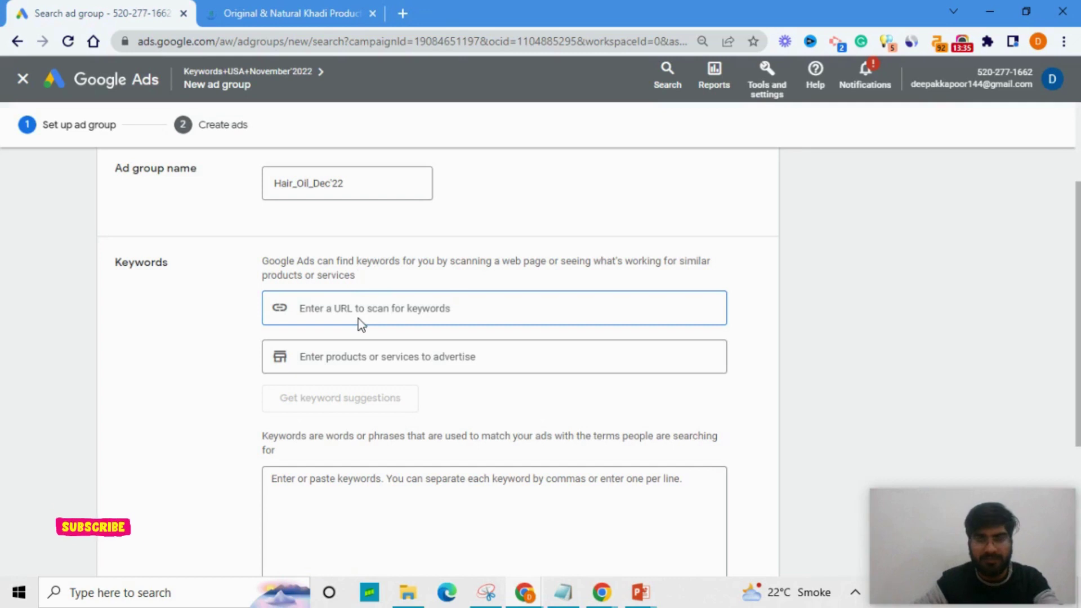
left_click(330, 314)
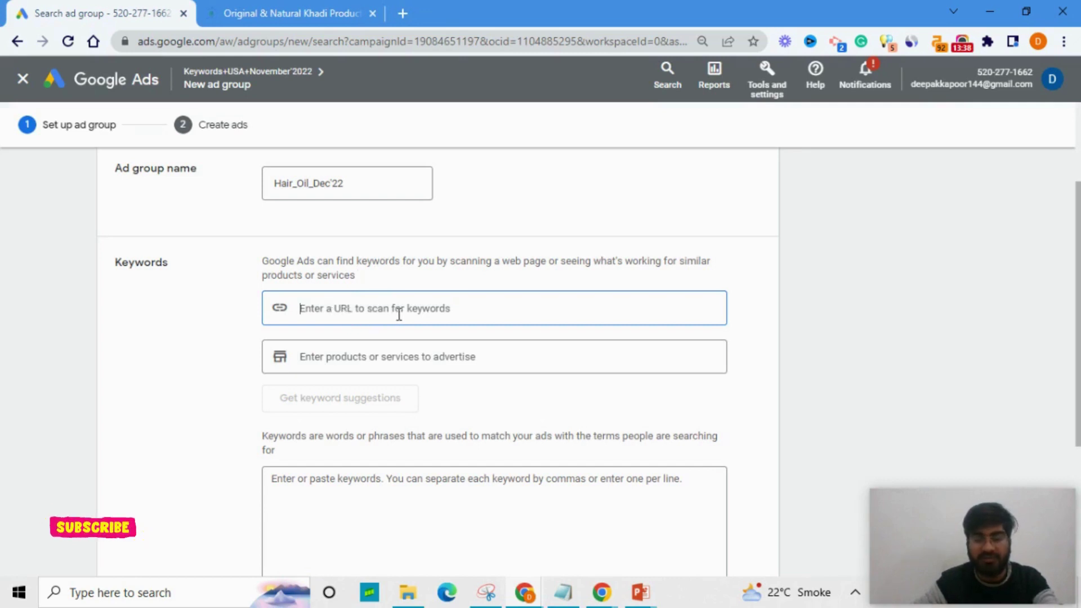
type("https://rocksidekhadi.com/")
scroll(408, 332, "down", 1)
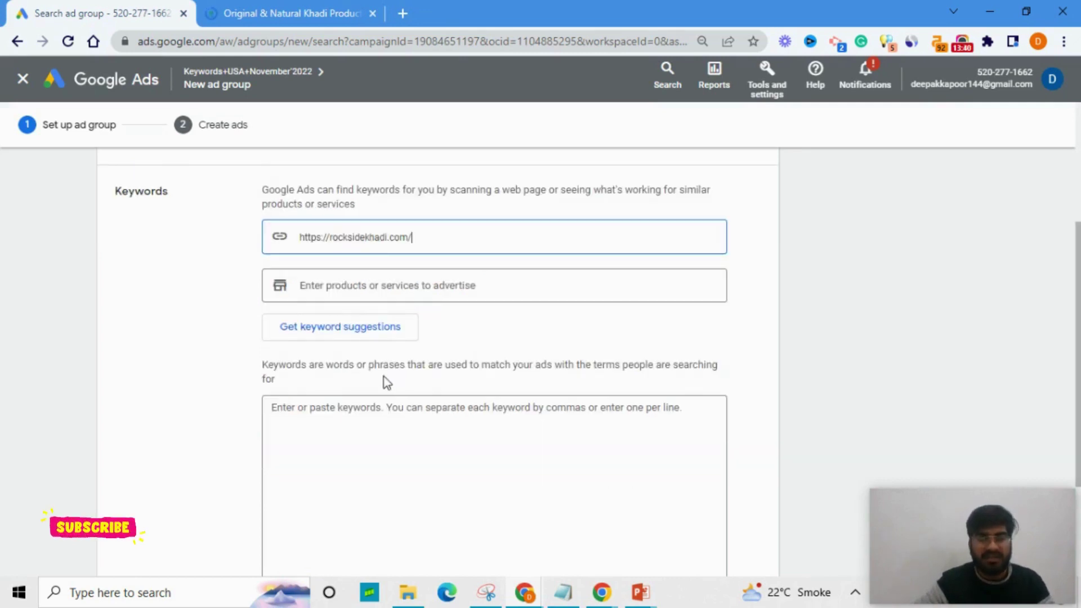
left_click(346, 332)
scroll(453, 332, "down", 1)
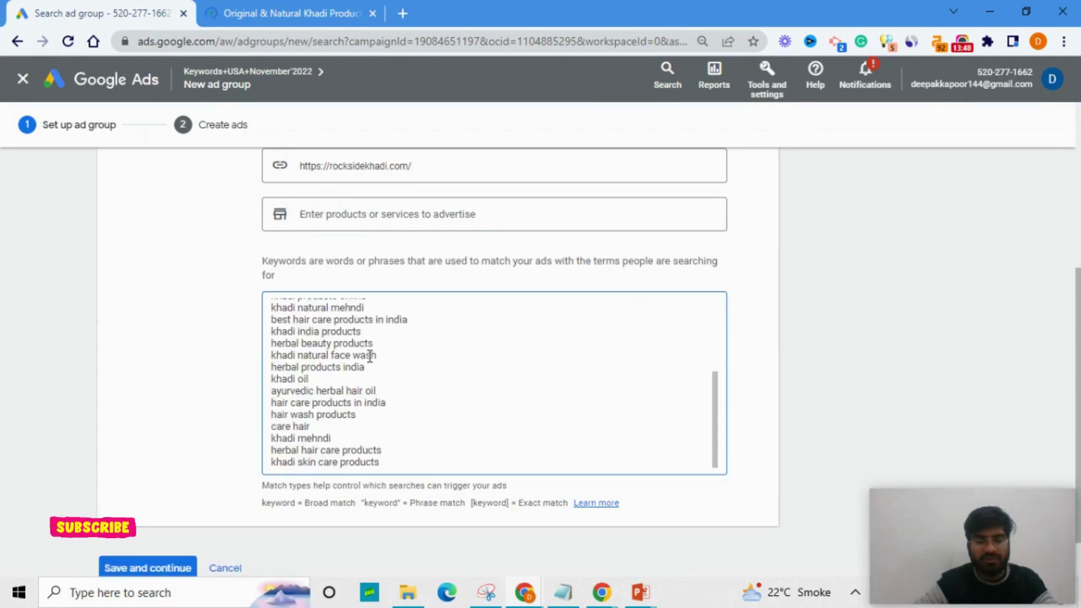
Step: Review the full list of suggested keywords and the notation for broad, phrase and exact match types
scroll(372, 356, "up", 2)
scroll(327, 324, "up", 2)
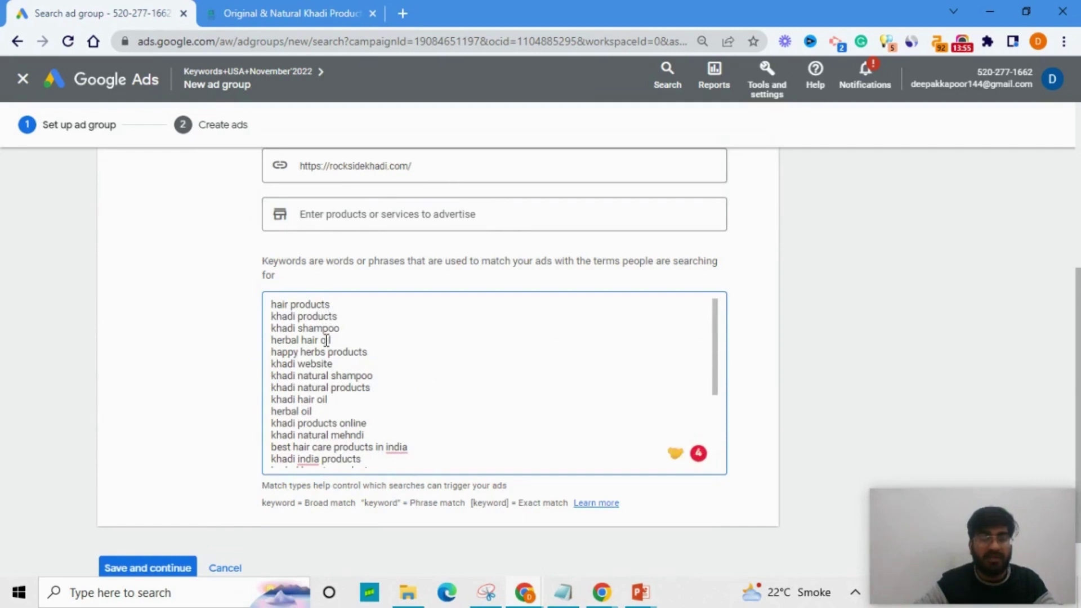
scroll(327, 340, "down", 5)
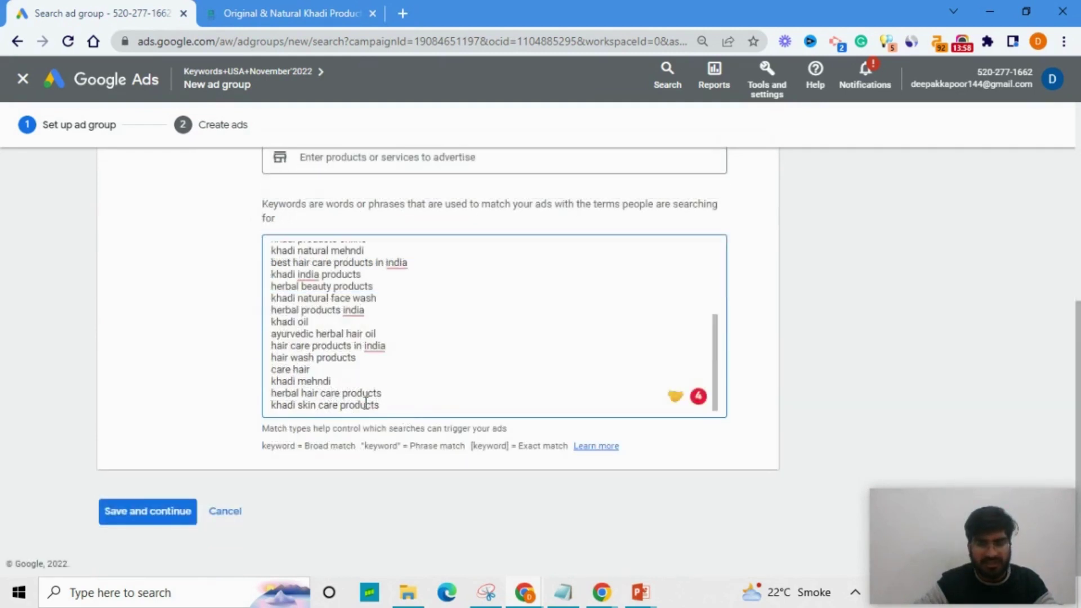
left_click_drag(379, 405, 201, 210)
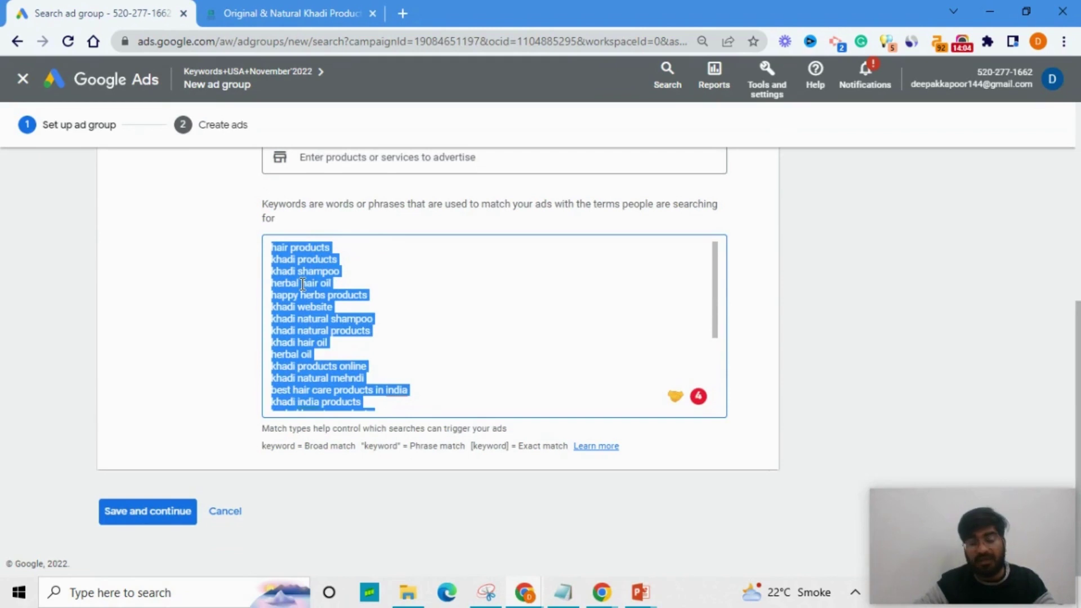
left_click_drag(365, 378, 269, 370)
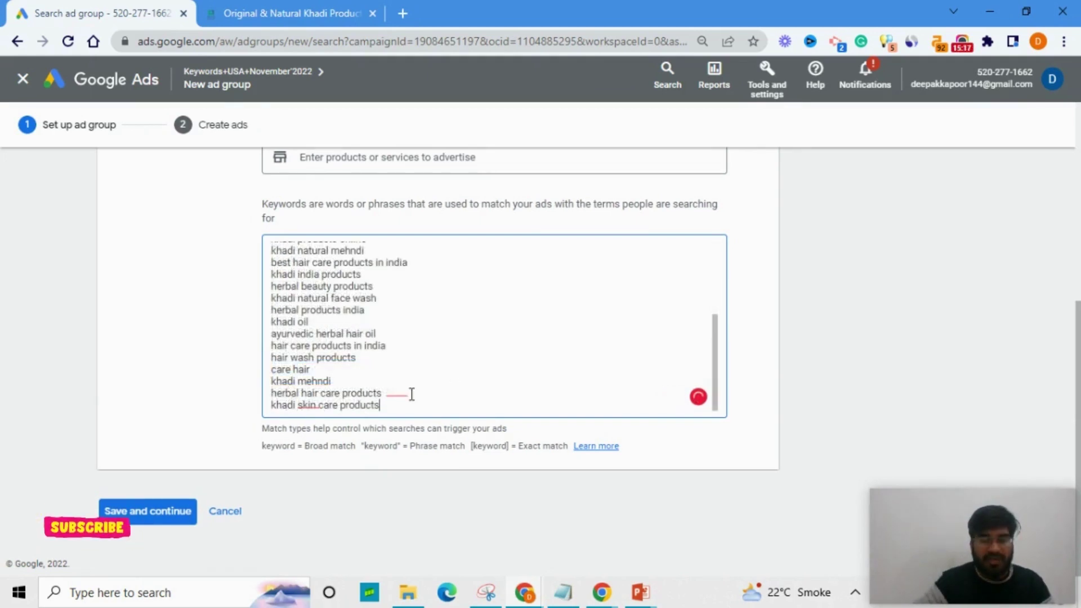
left_click_drag(411, 386, 268, 252)
scroll(430, 379, "down", 3)
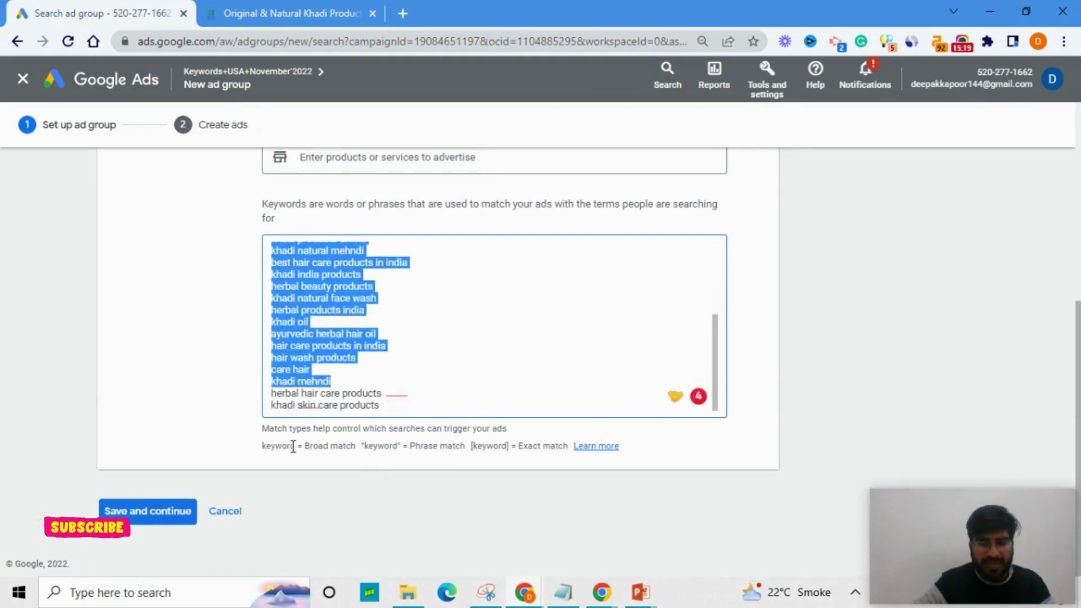
double_click(316, 446)
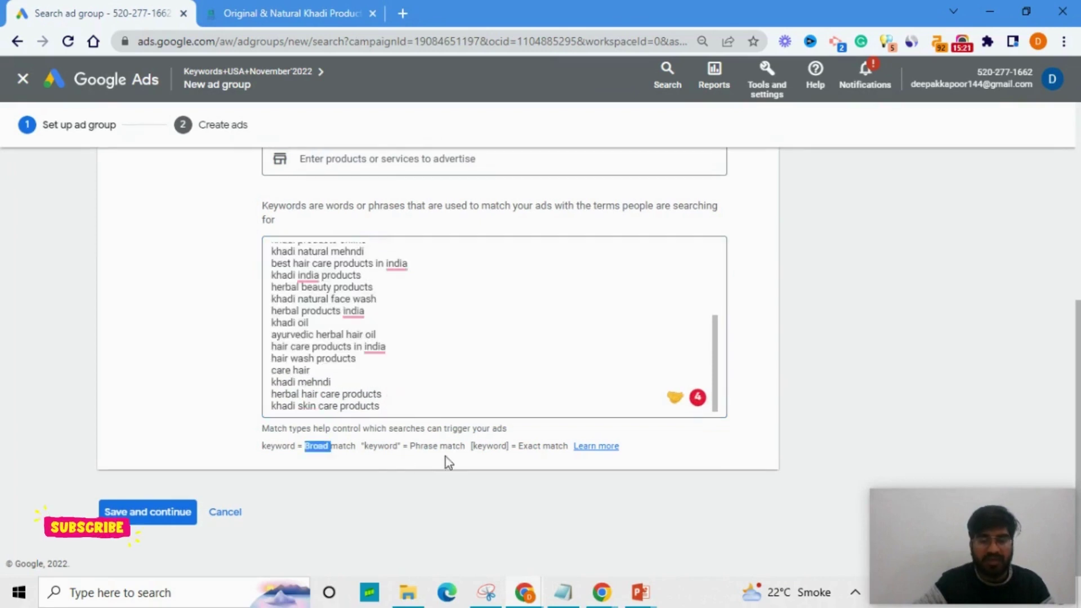
double_click(424, 448)
double_click(532, 448)
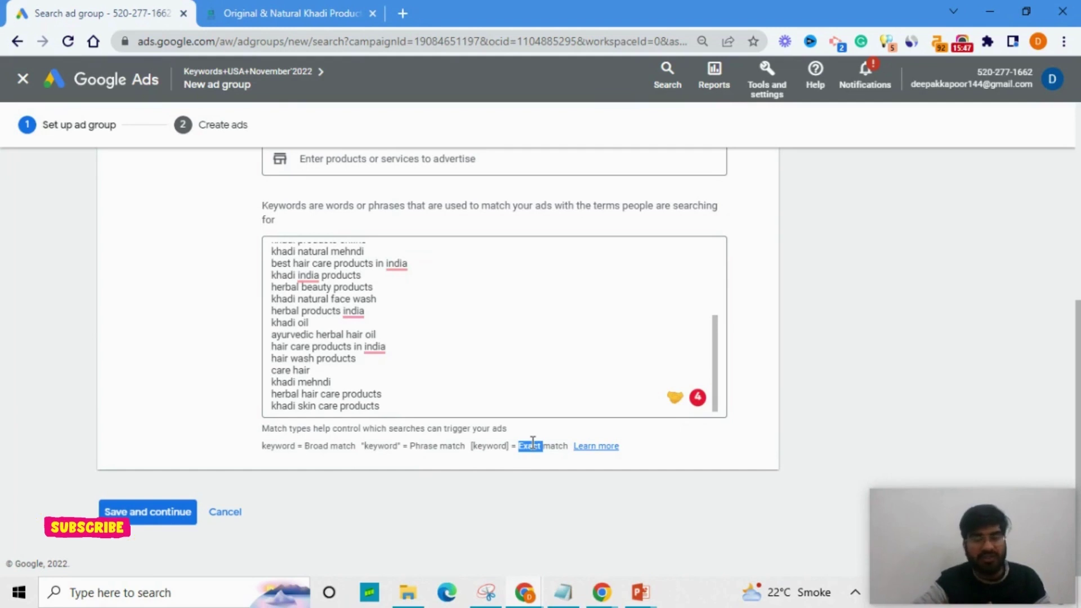
Step: Replace all the suggested keywords with two keywords on separate lines: Bags and Bag
scroll(516, 326, "up", 3)
left_click(418, 330)
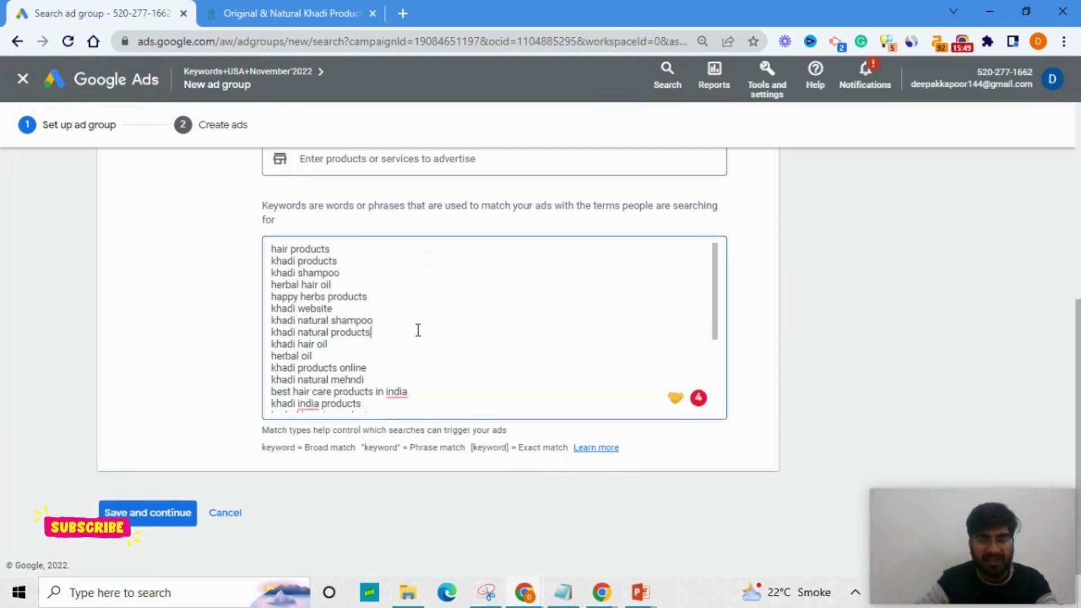
key("ctrl+a")
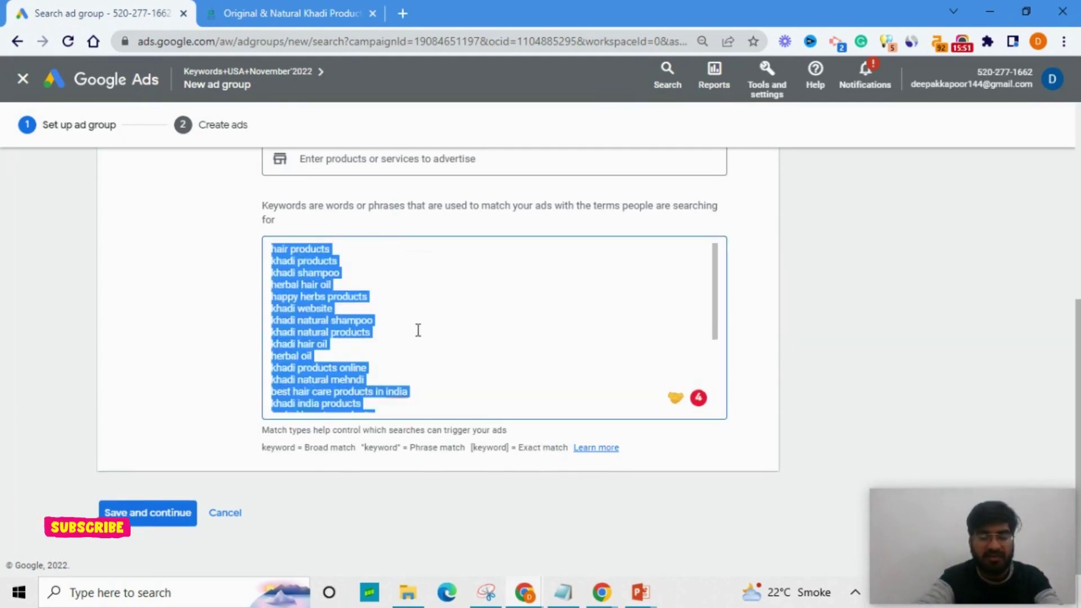
type("Bags")
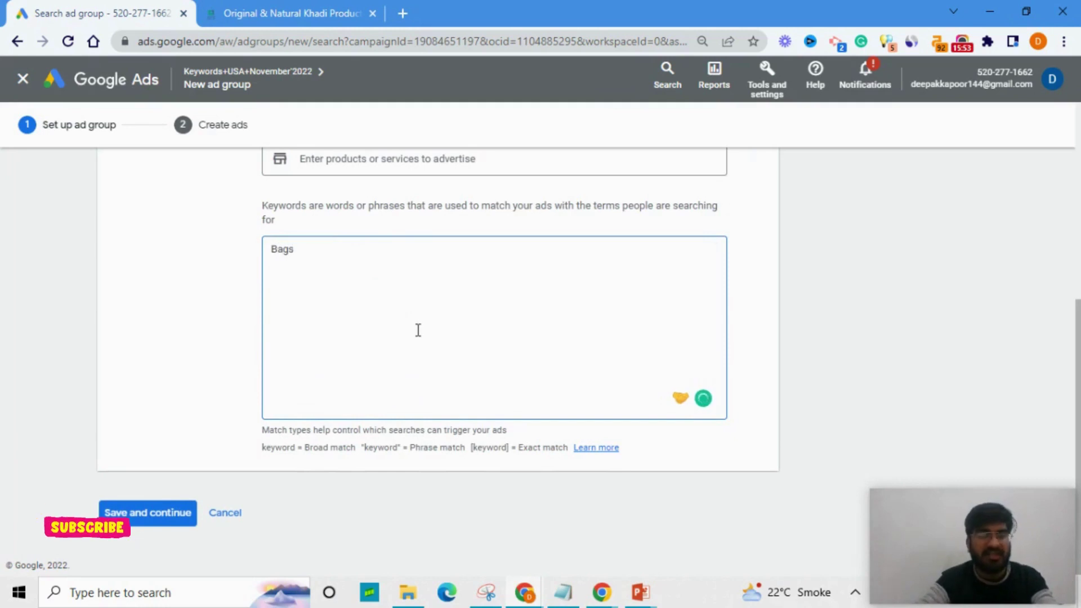
key("Return")
type("Ba")
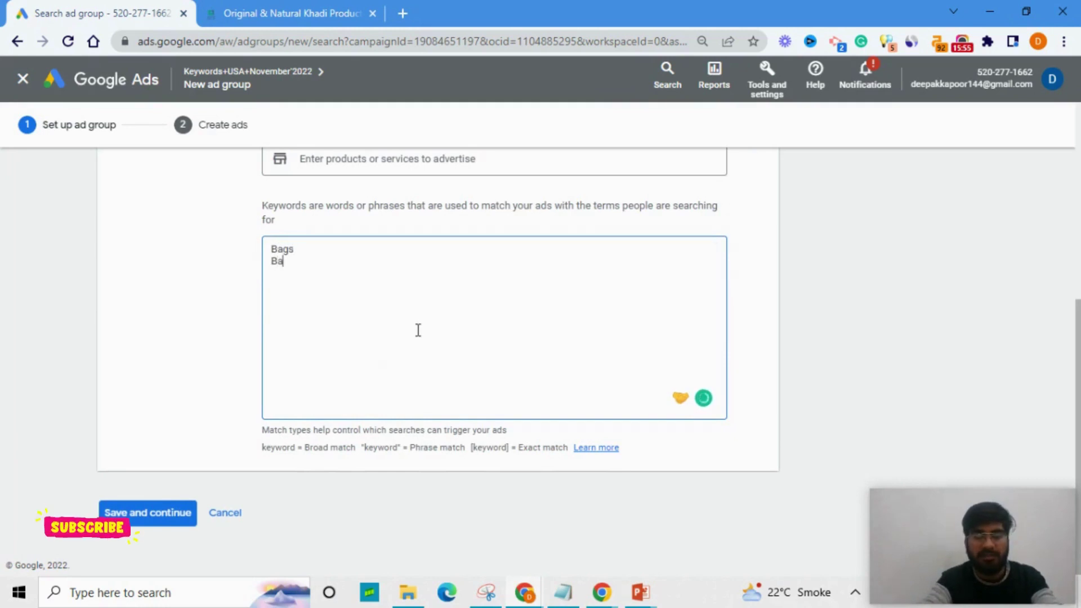
type("g")
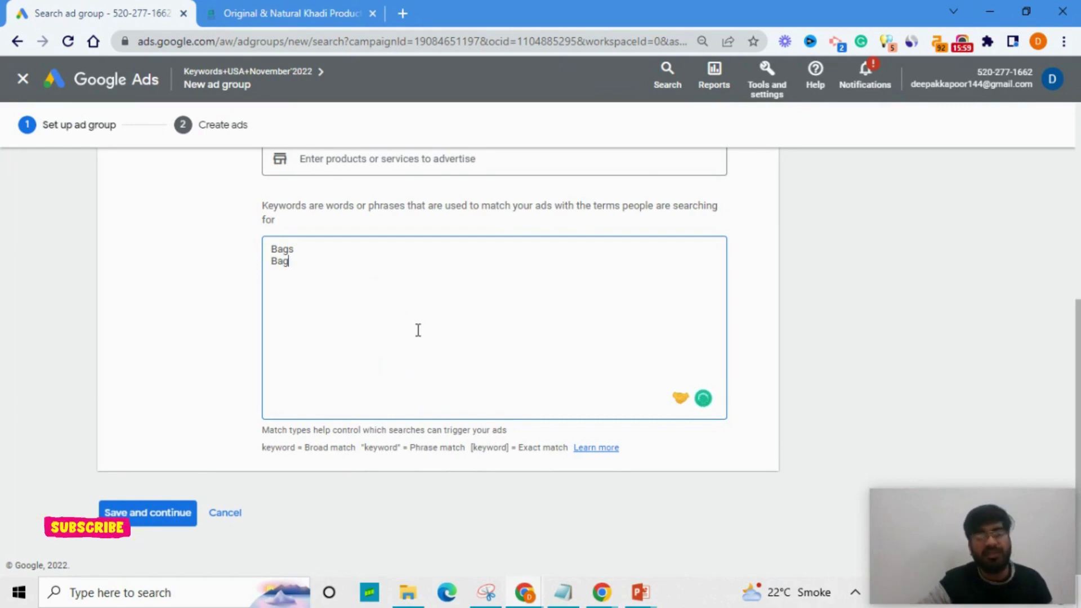
Step: Review the broad and phrase match types and the Bags and Bag entries, and clear the keyword list
double_click(316, 446)
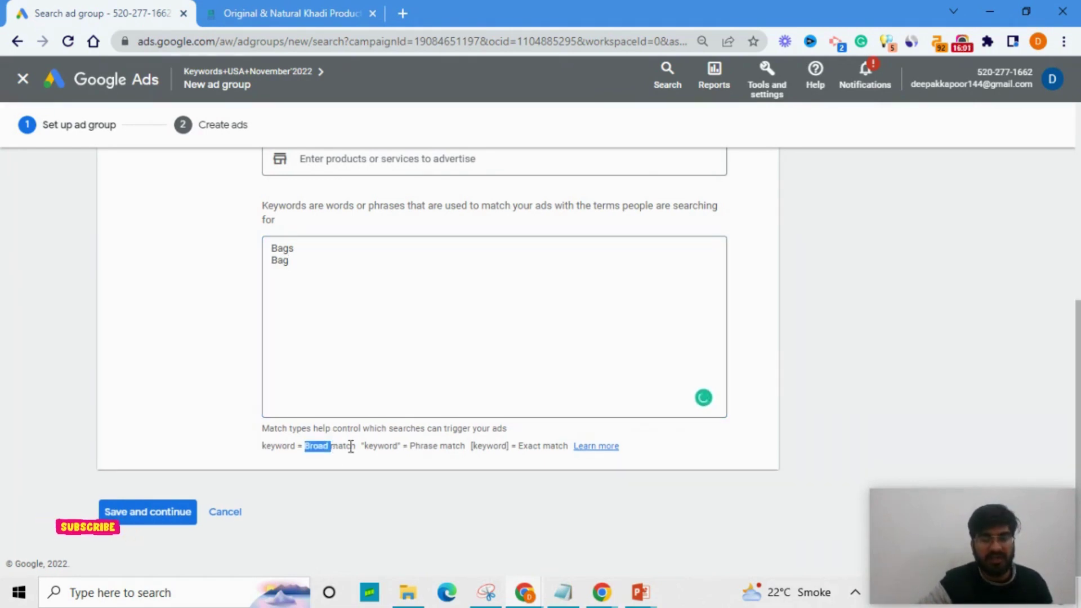
double_click(431, 446)
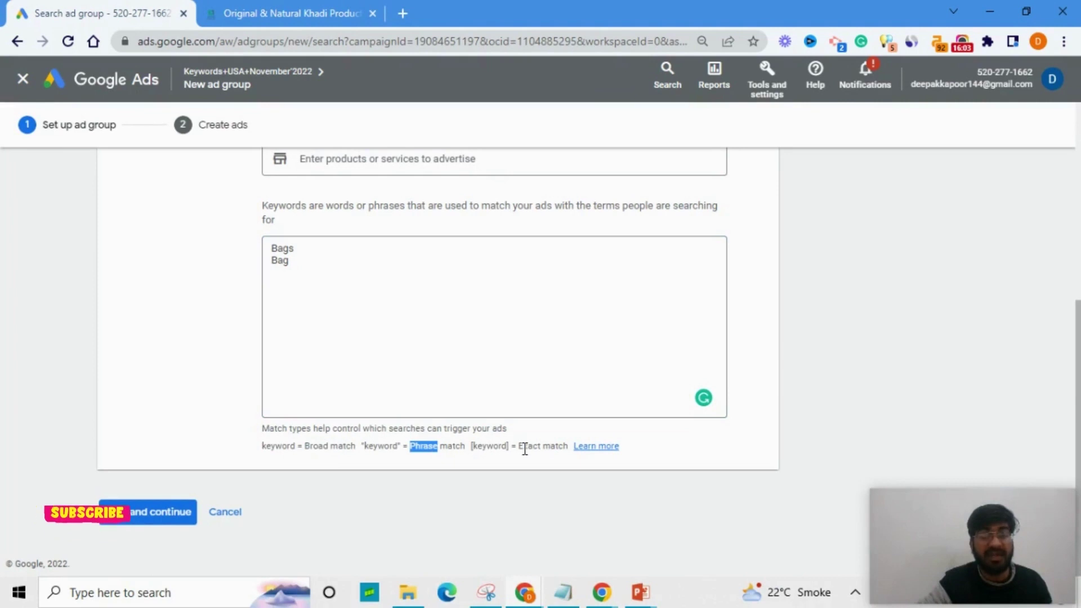
left_click(355, 251)
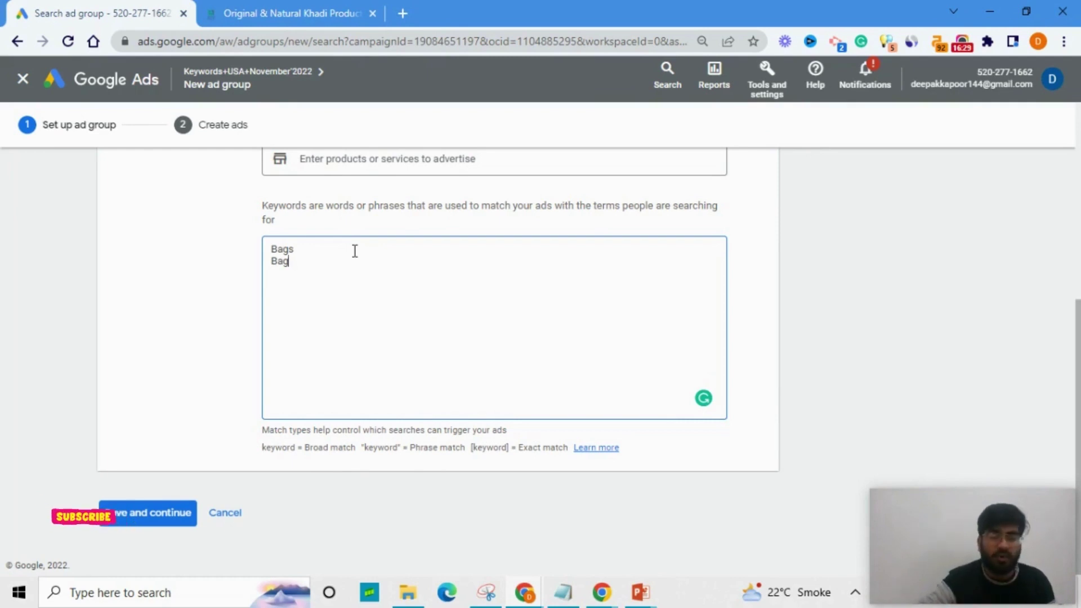
left_click(348, 249)
left_click_drag(347, 249, 213, 241)
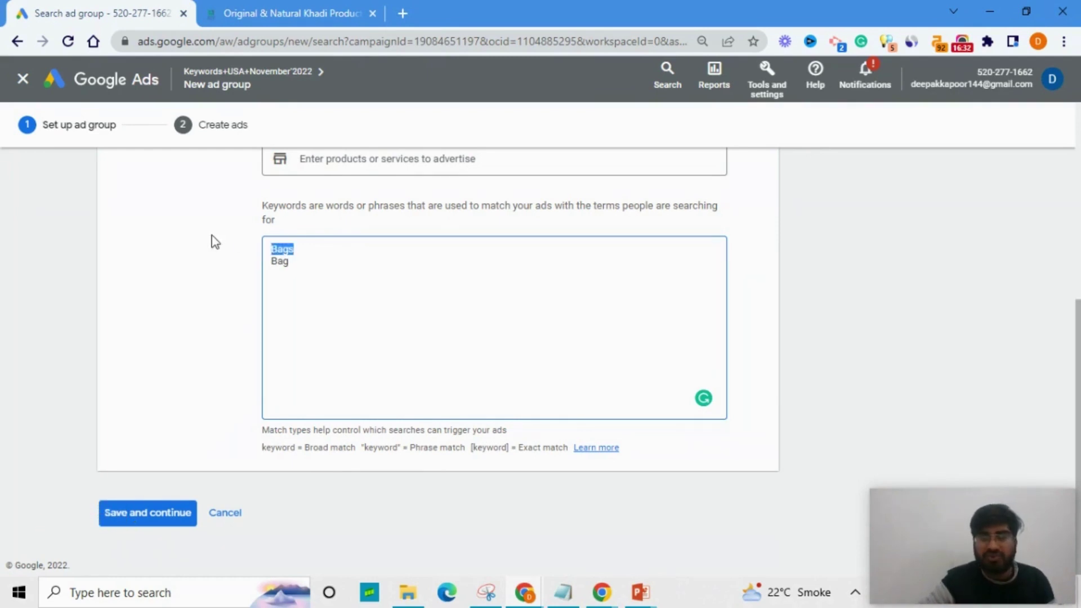
left_click_drag(306, 269, 271, 261)
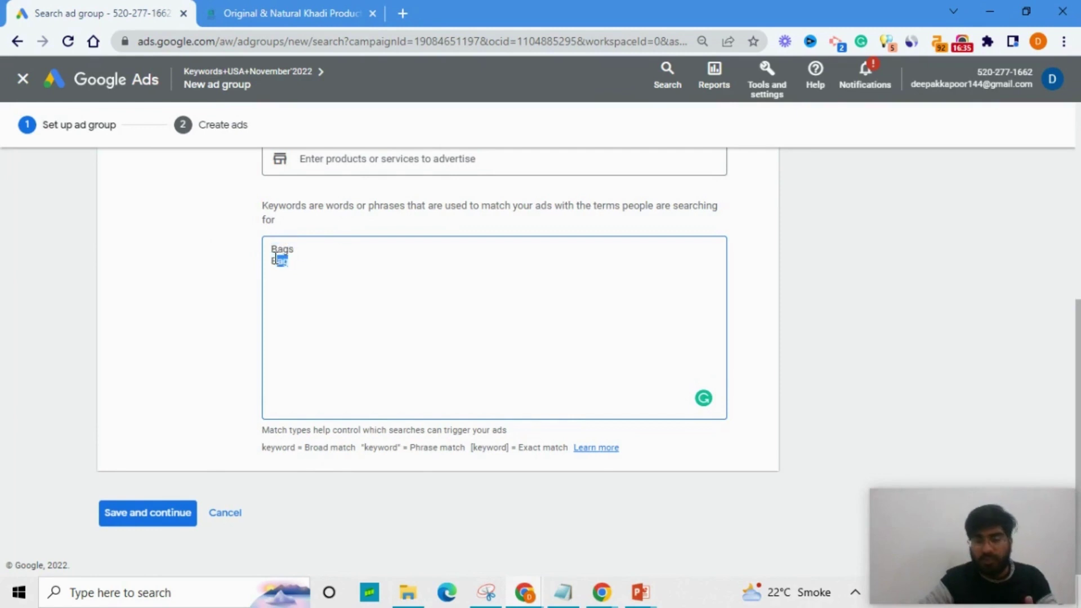
left_click(273, 262)
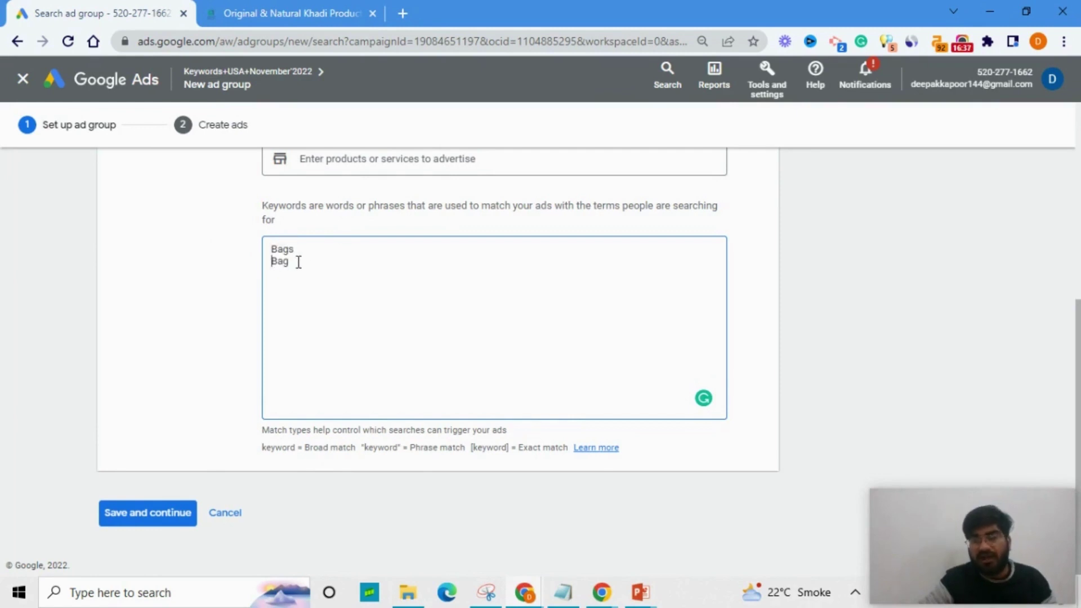
double_click(272, 264)
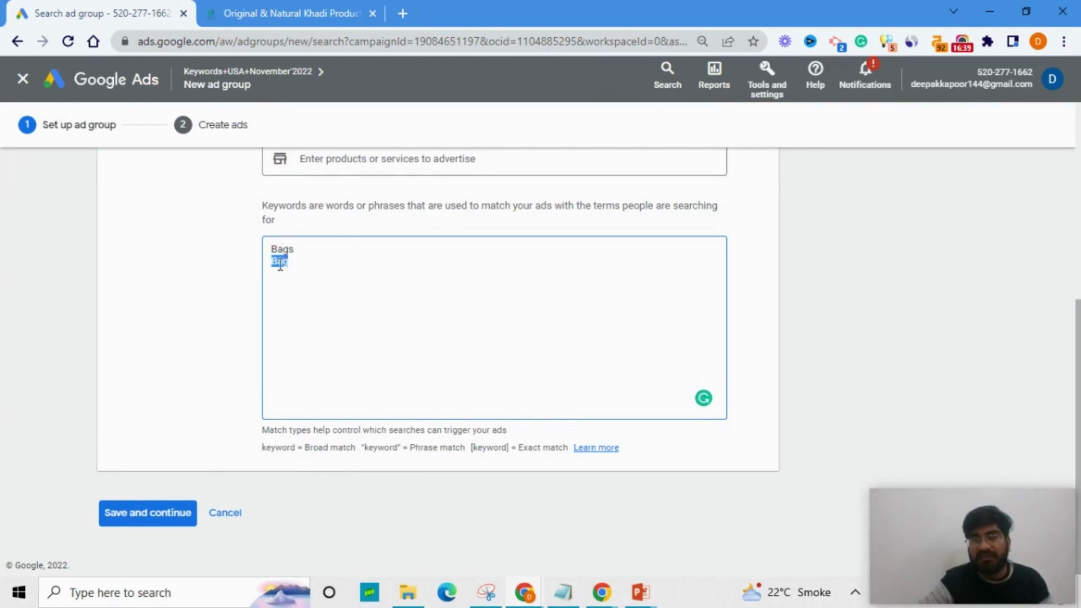
left_click_drag(306, 246, 265, 246)
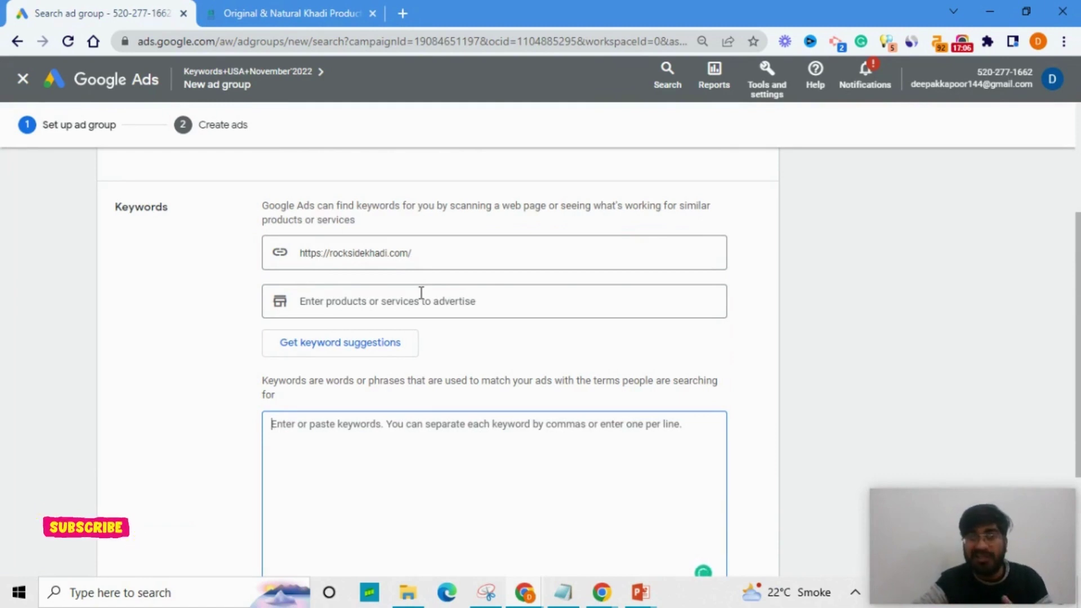
left_click(414, 252)
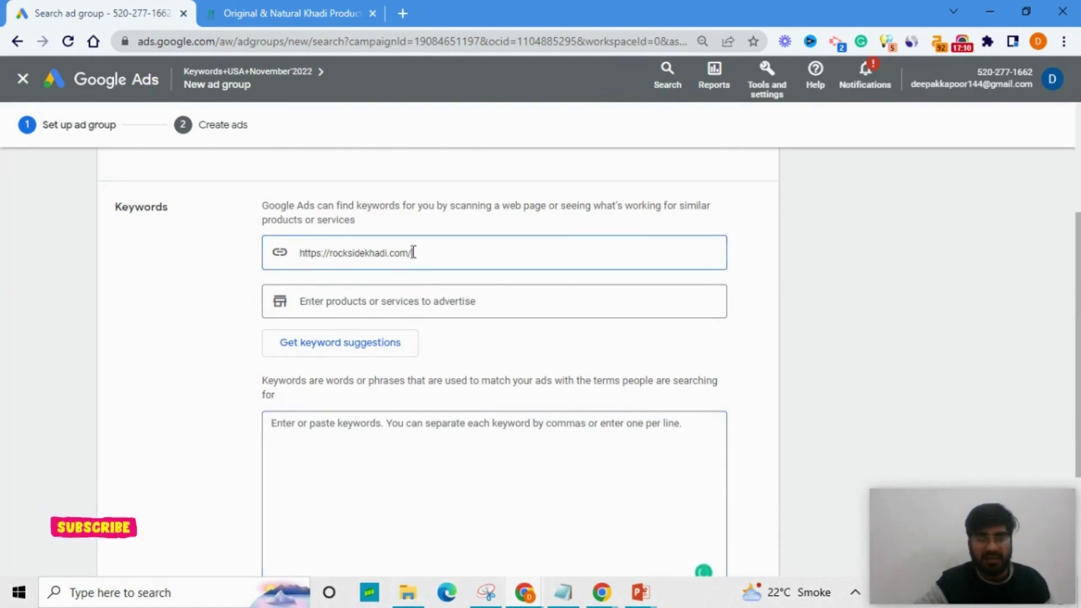
left_click_drag(414, 253, 265, 259)
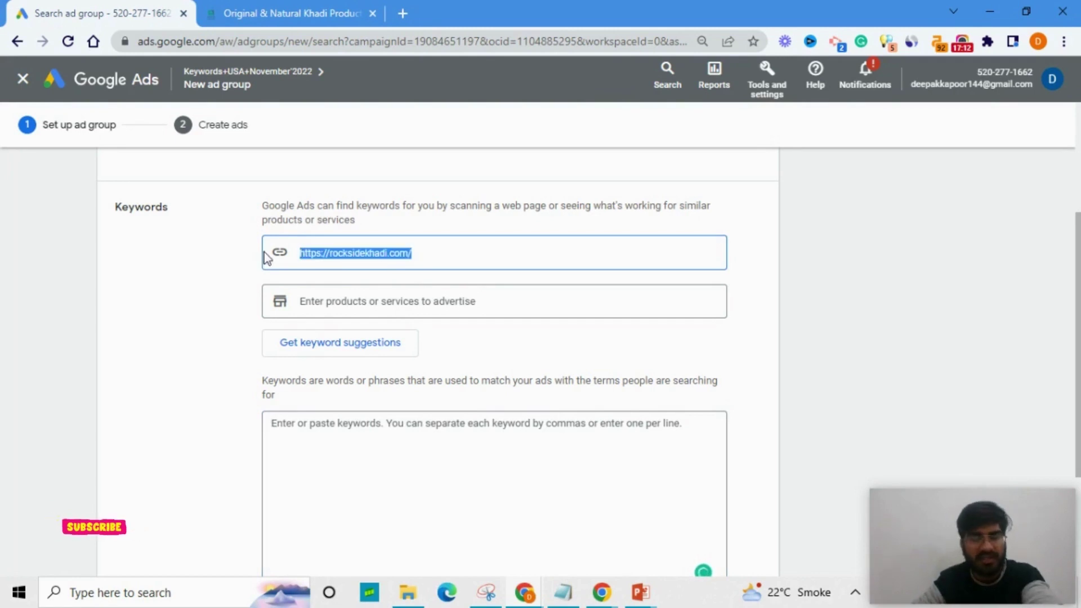
left_click(353, 256)
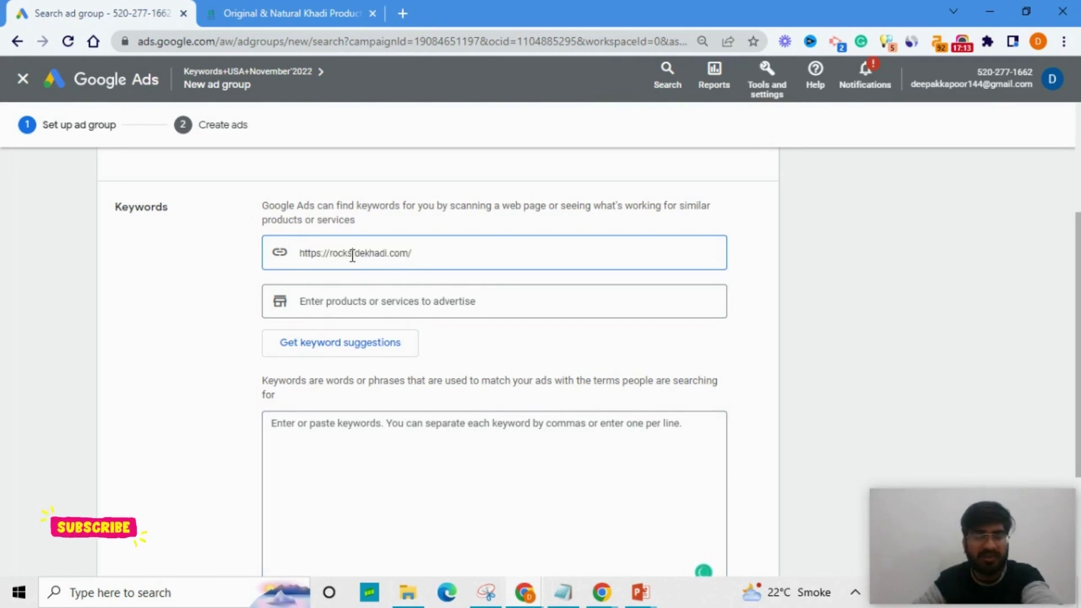
left_click(428, 257)
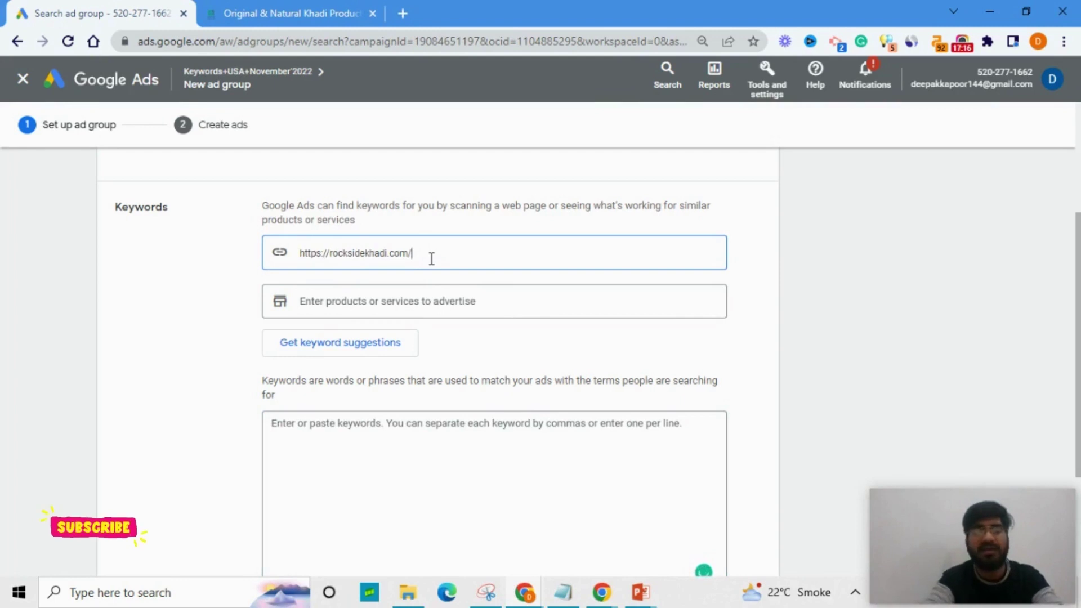
type("collect")
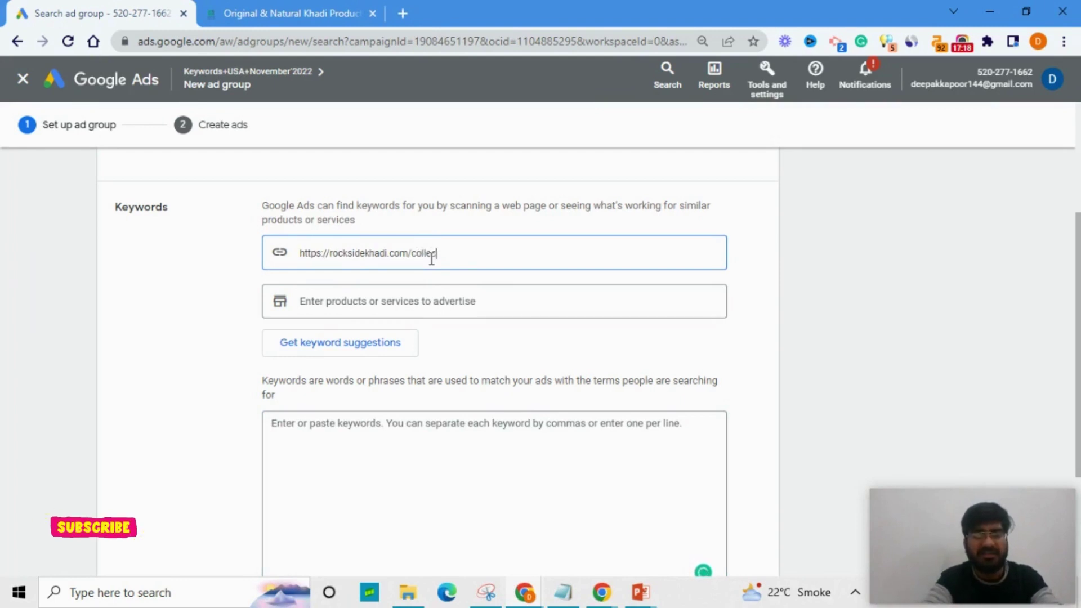
type("ion")
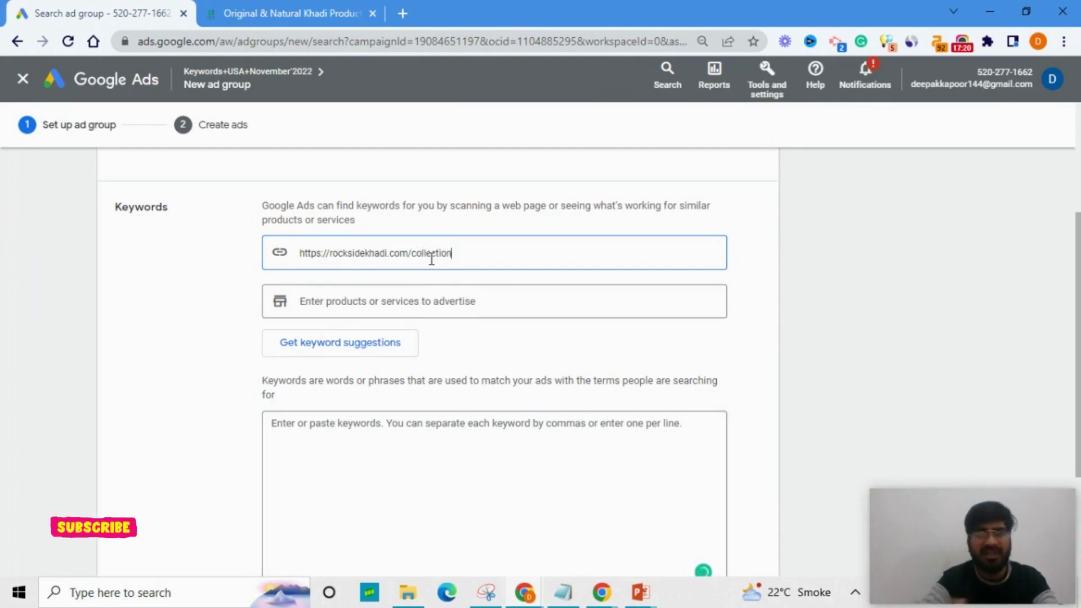
key("ctrl+a")
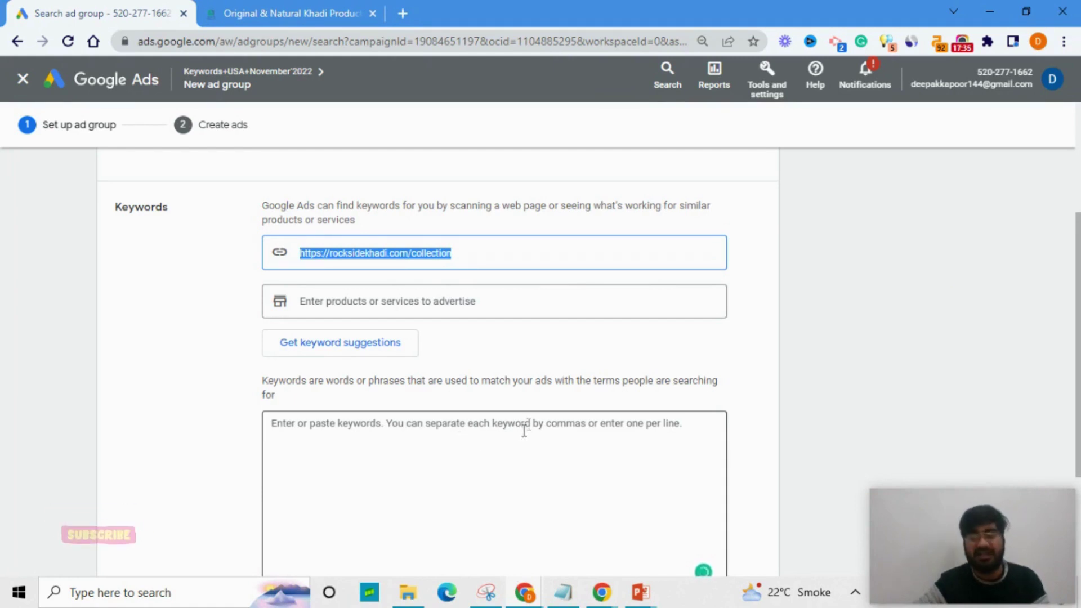
left_click(779, 90)
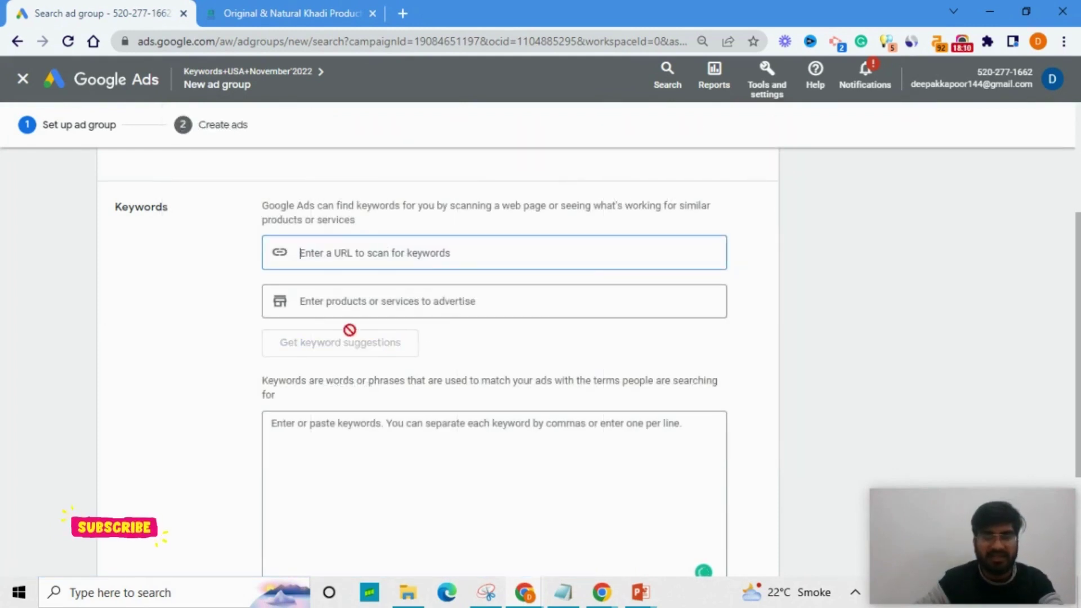
Step: Add Hair Oil and Hair oils as the products to advertise, and generate keyword suggestions from them
left_click(349, 303)
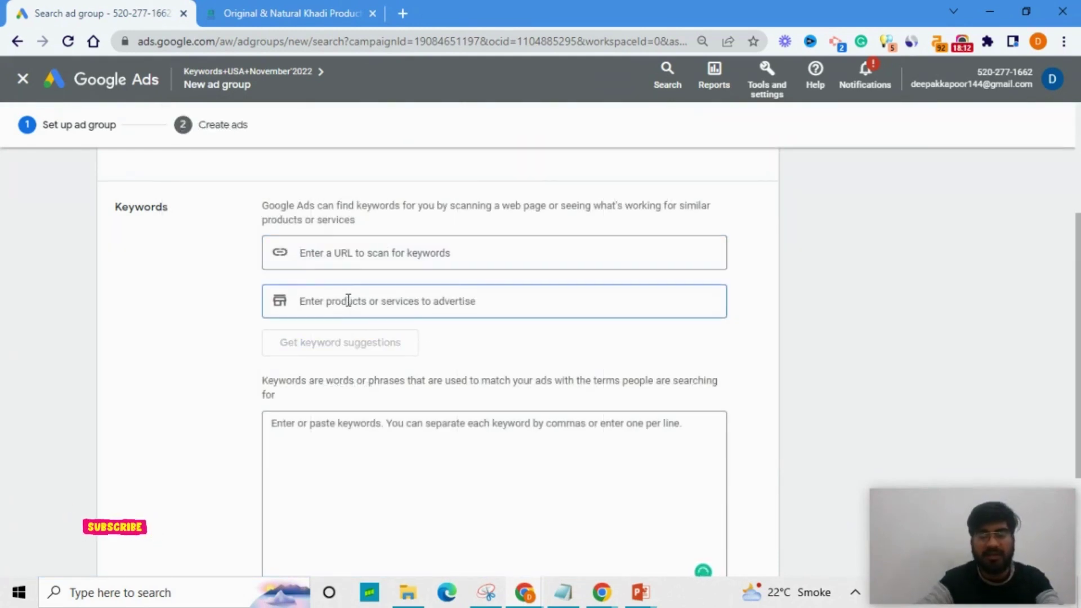
type("Hair ")
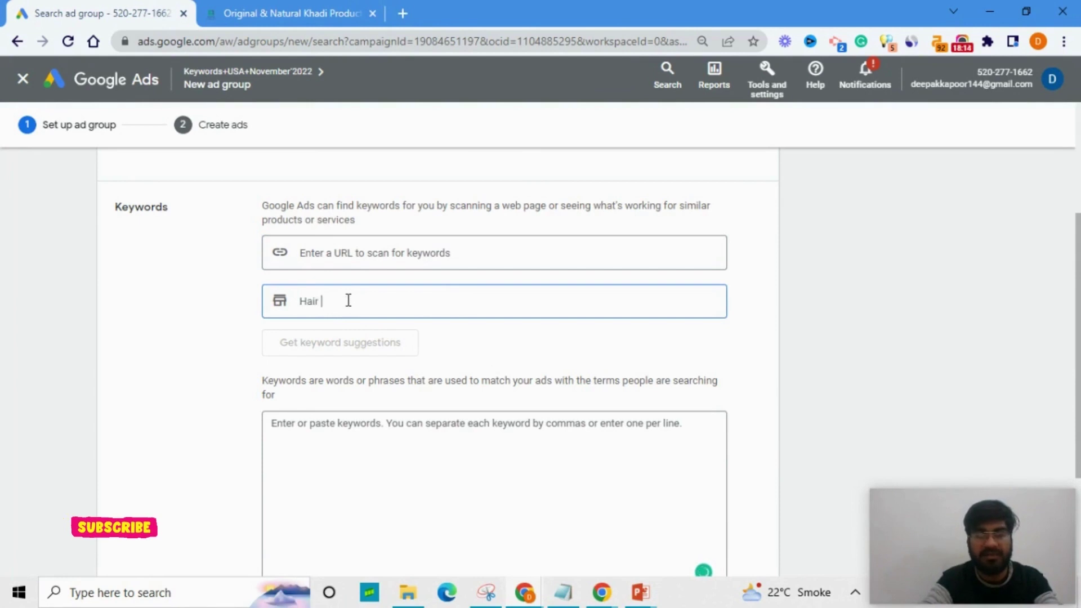
type("POil")
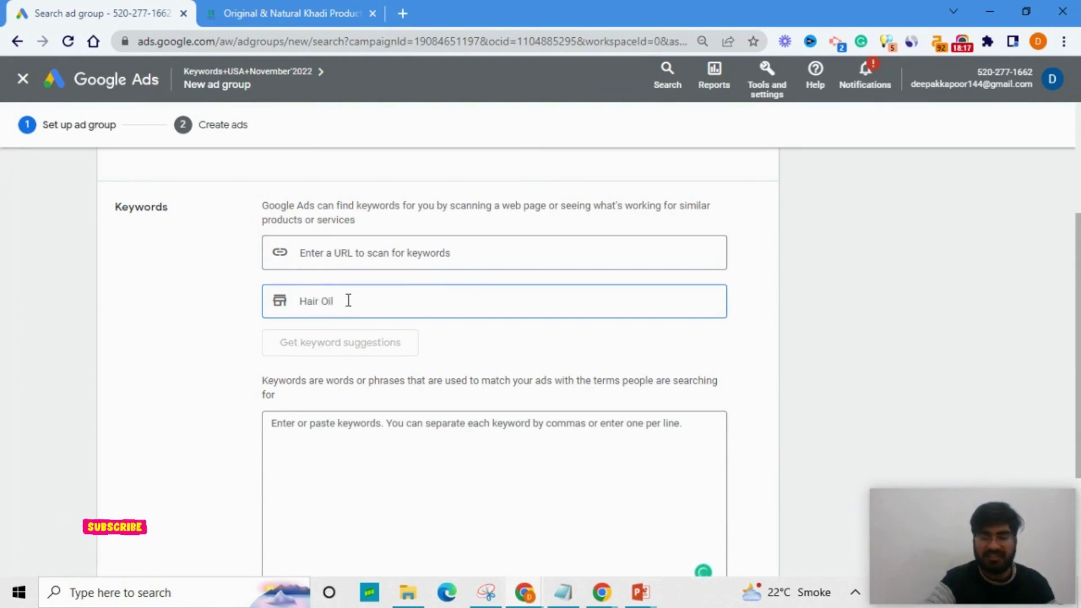
key("Return")
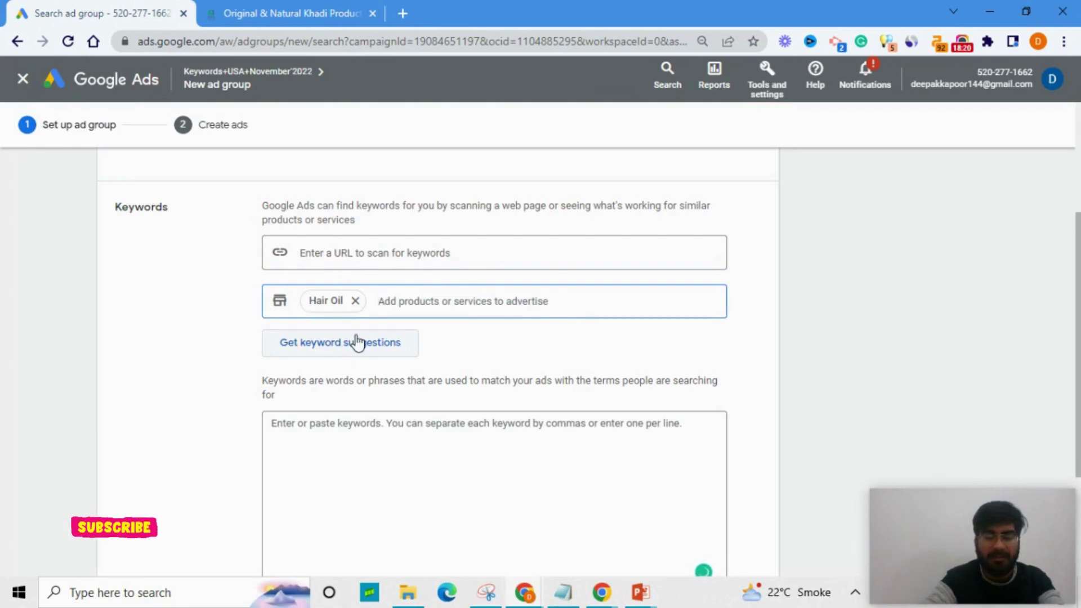
type("Hair oils")
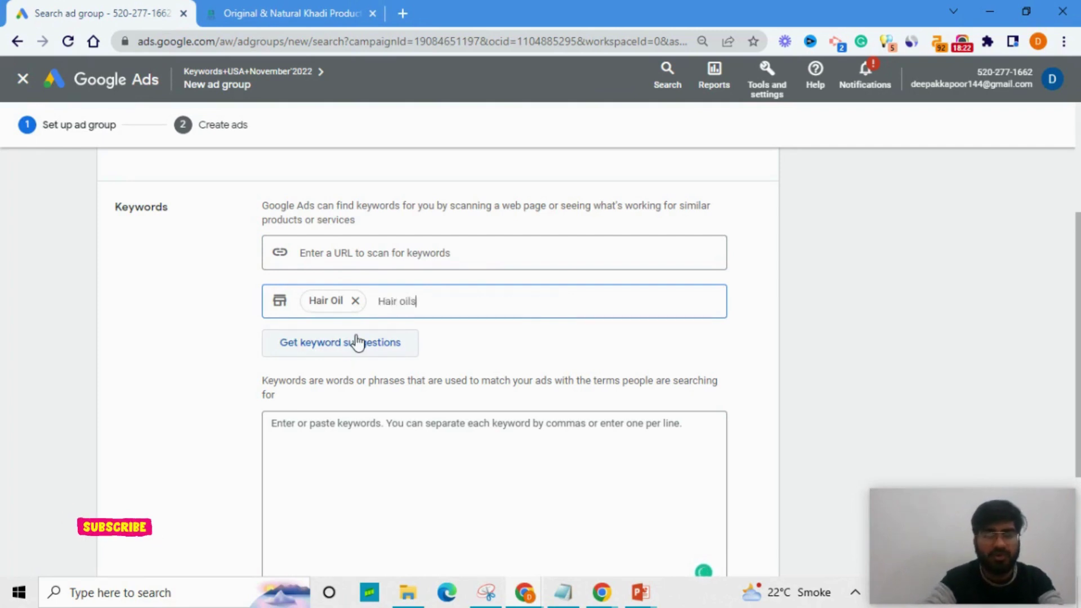
key("Return")
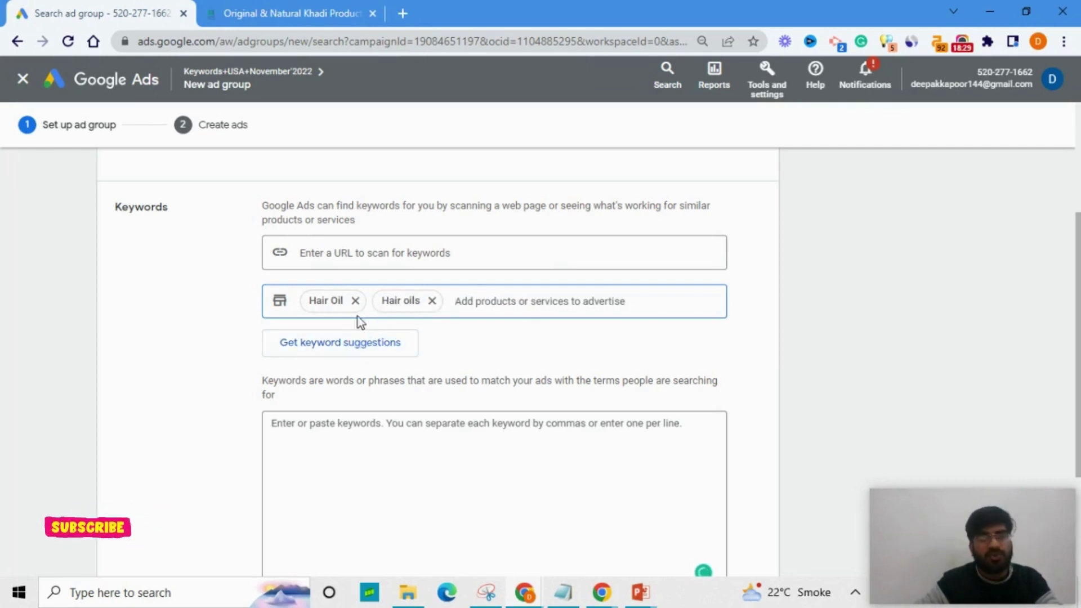
left_click(326, 346)
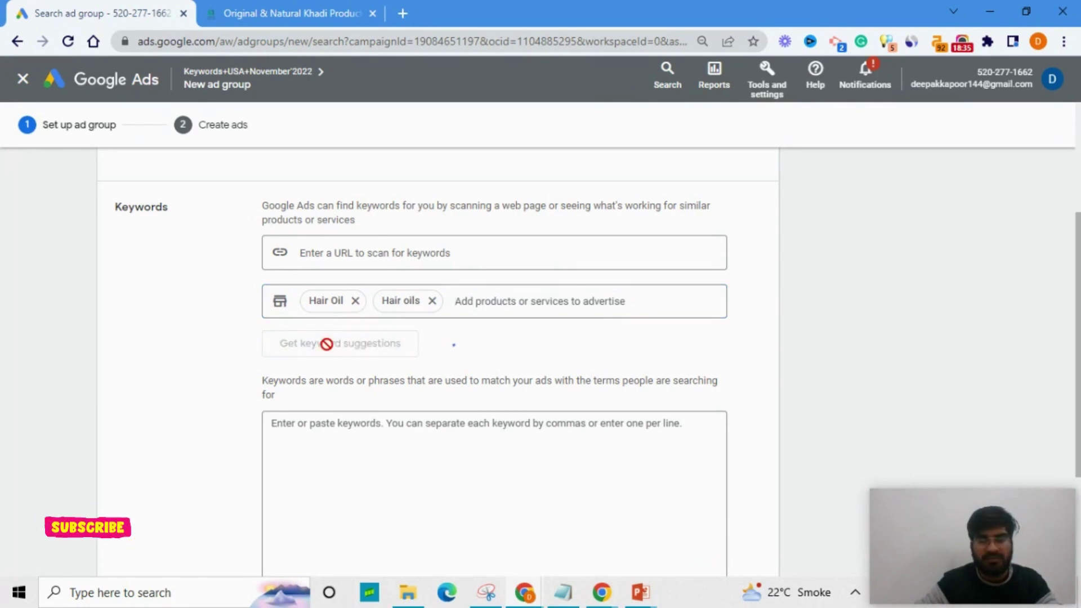
scroll(335, 349, "down", 1)
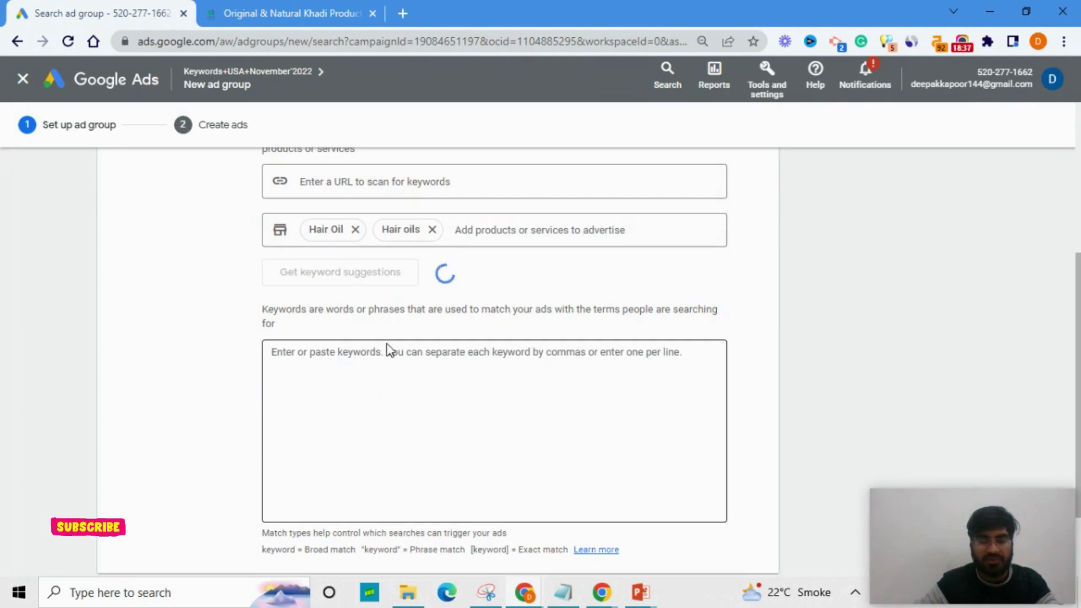
scroll(396, 342, "up", 3)
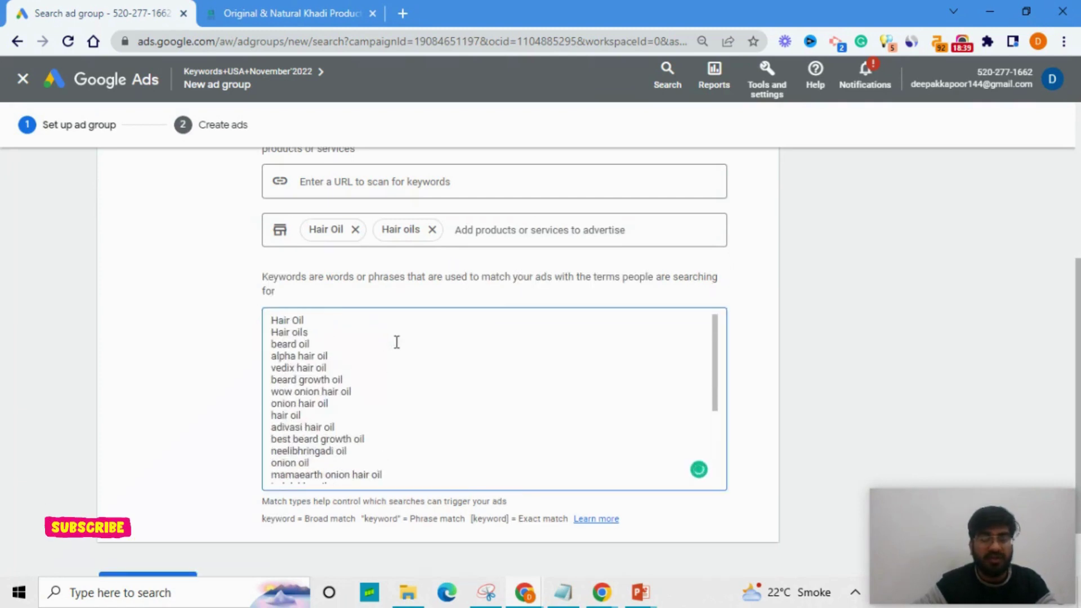
Step: Highlight the first seven suggested keywords and look up Keyword Planner among the planning tools
left_click_drag(352, 392, 231, 296)
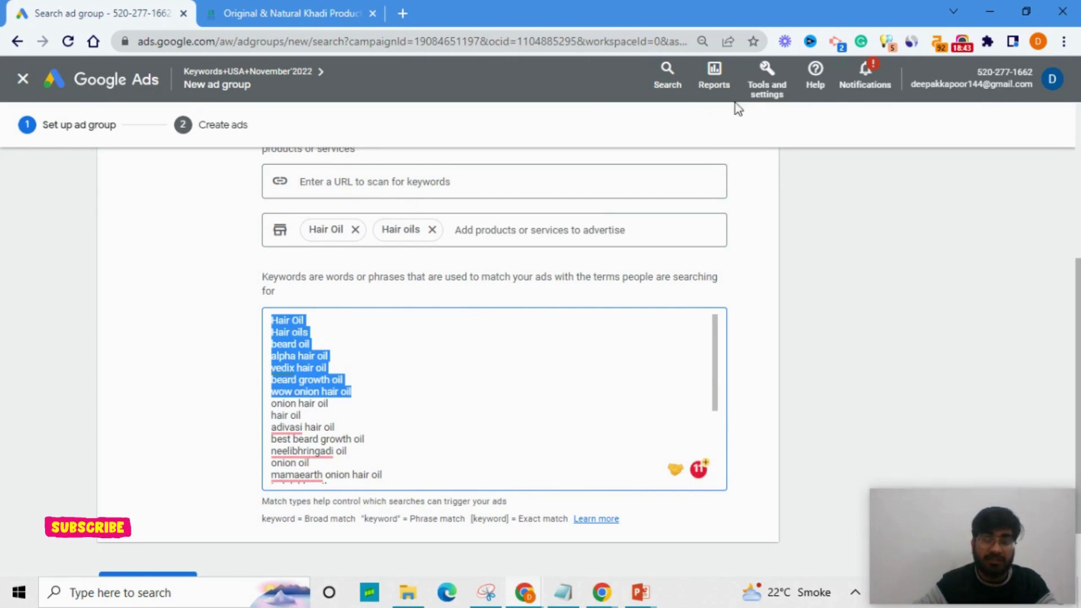
left_click(766, 81)
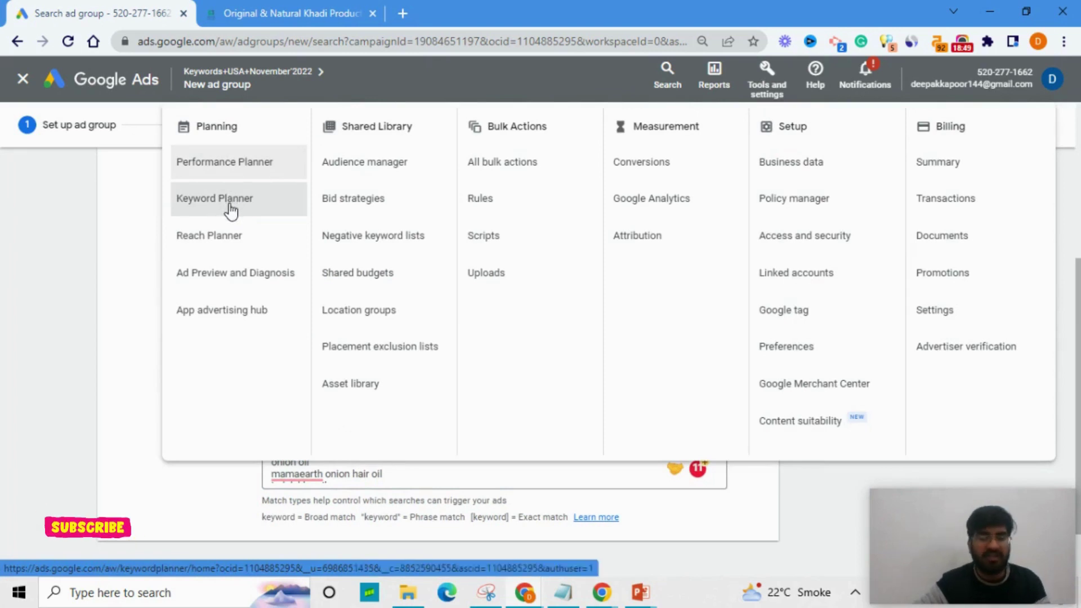
left_click(140, 260)
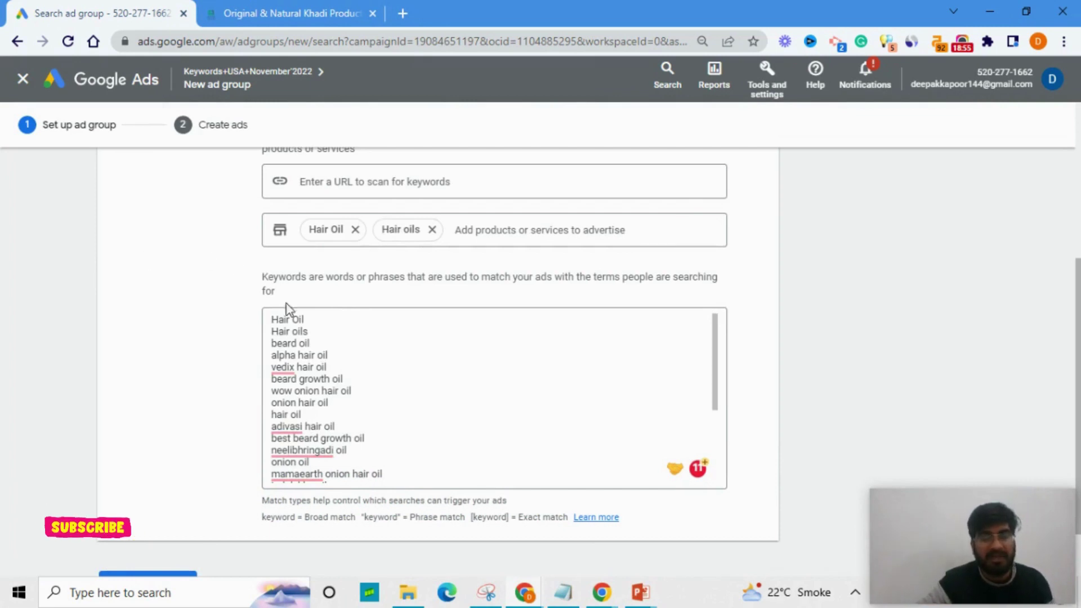
Step: Review the full list of hair oil keyword suggestions, including the beard oil and brand-related entries
left_click(324, 356)
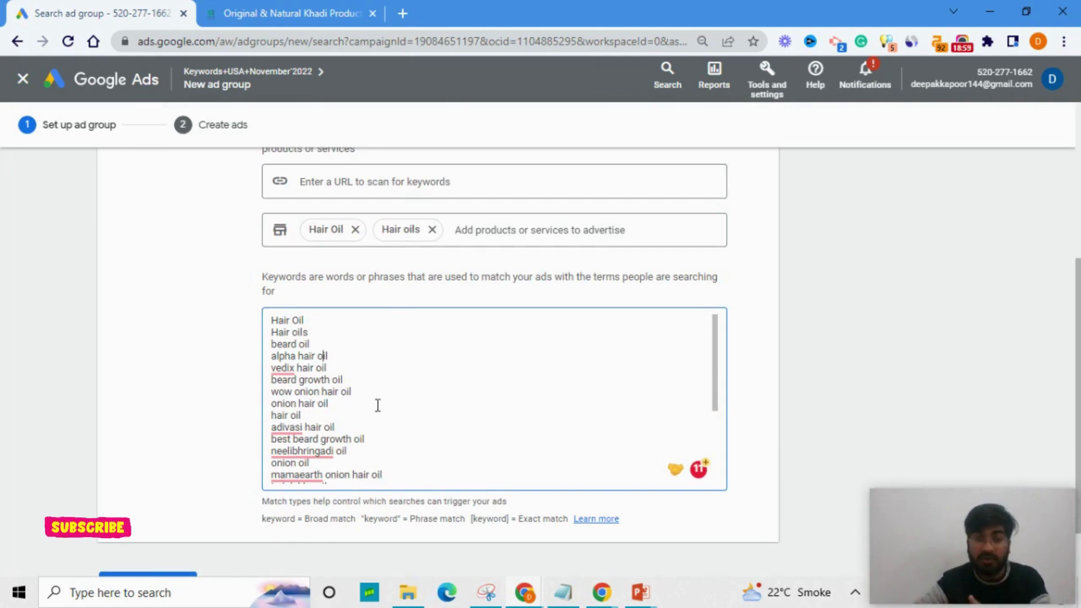
scroll(378, 406, "up", 1)
scroll(378, 405, "down", 2)
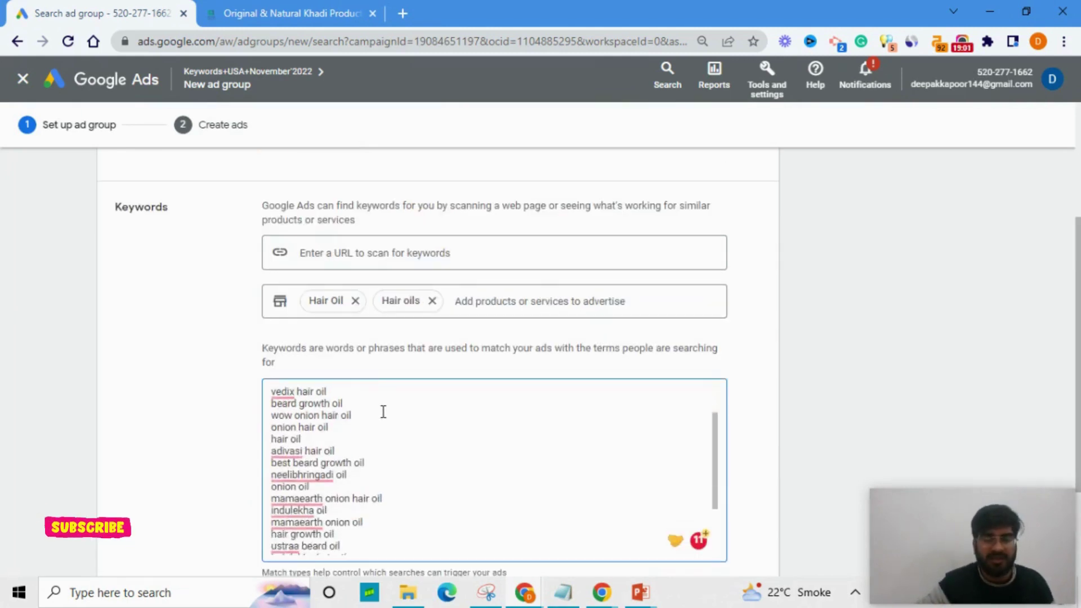
scroll(381, 413, "up", 2)
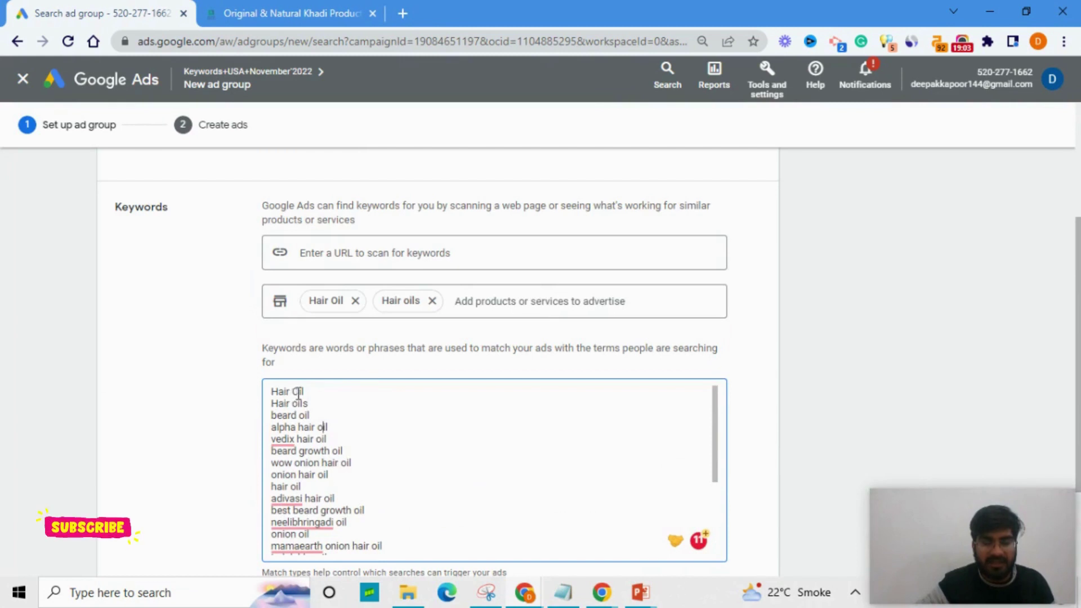
mouse_move(309, 393)
left_mouse_down()
mouse_move(272, 392)
mouse_move(290, 400)
left_mouse_up()
left_click(293, 420)
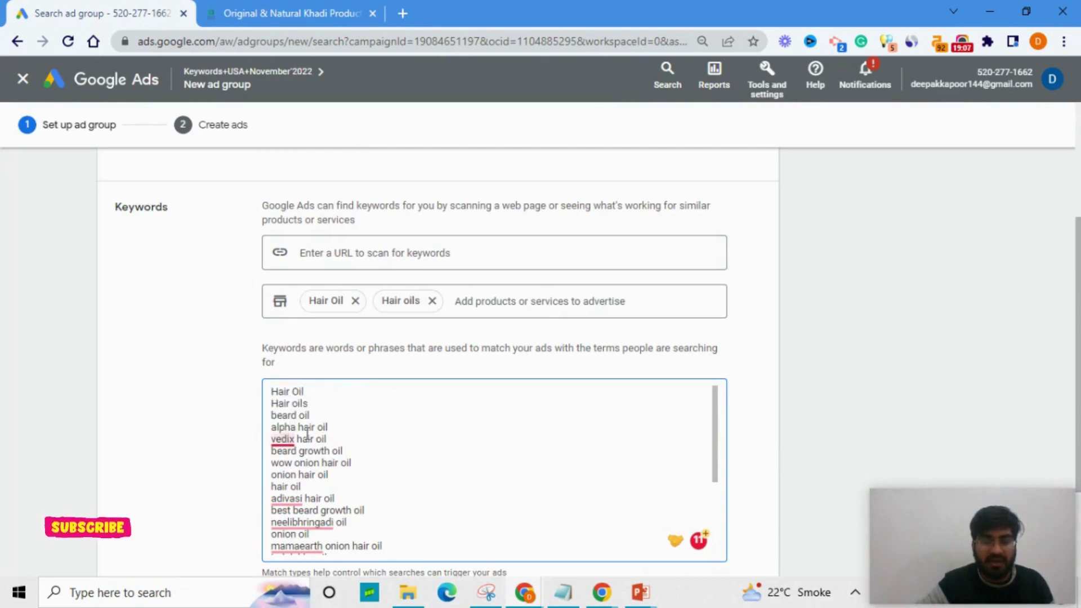
left_click_drag(326, 440, 288, 450)
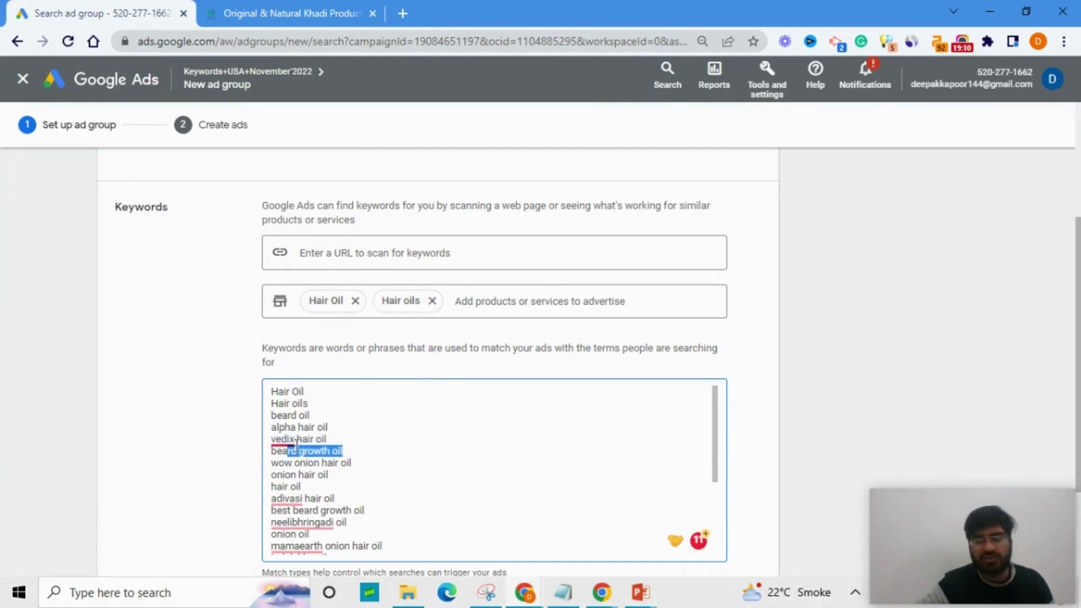
scroll(400, 465, "down", 3)
scroll(508, 440, "down", 3)
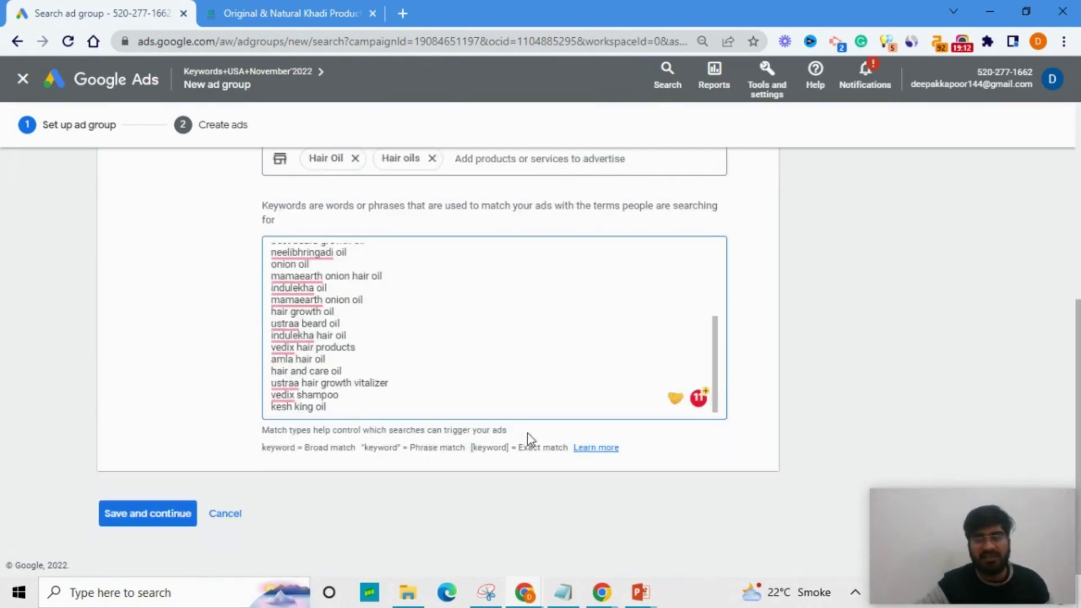
scroll(445, 405, "up", 3)
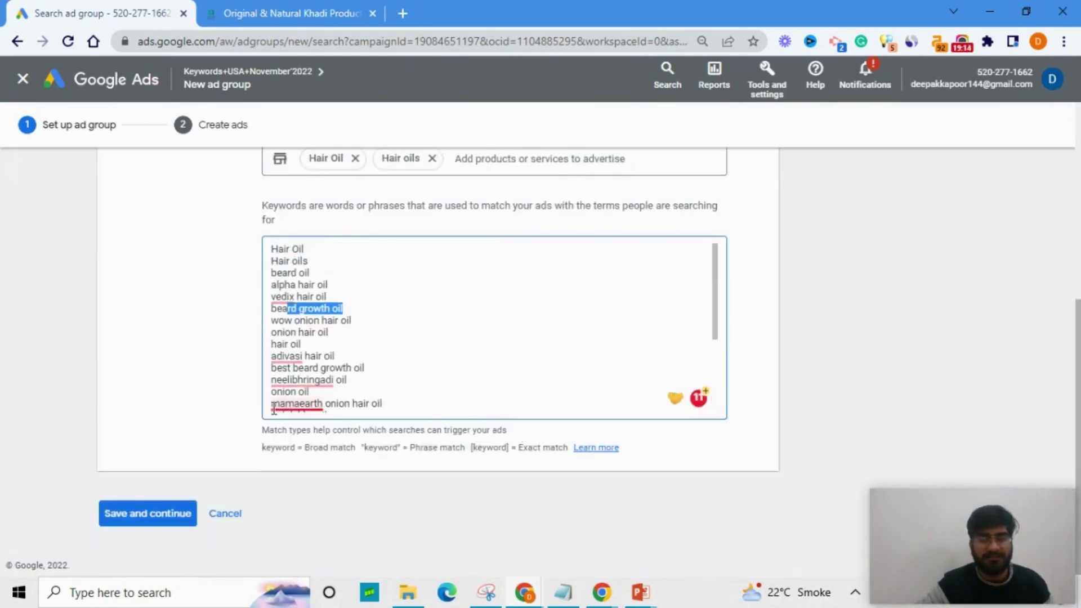
left_click(227, 414)
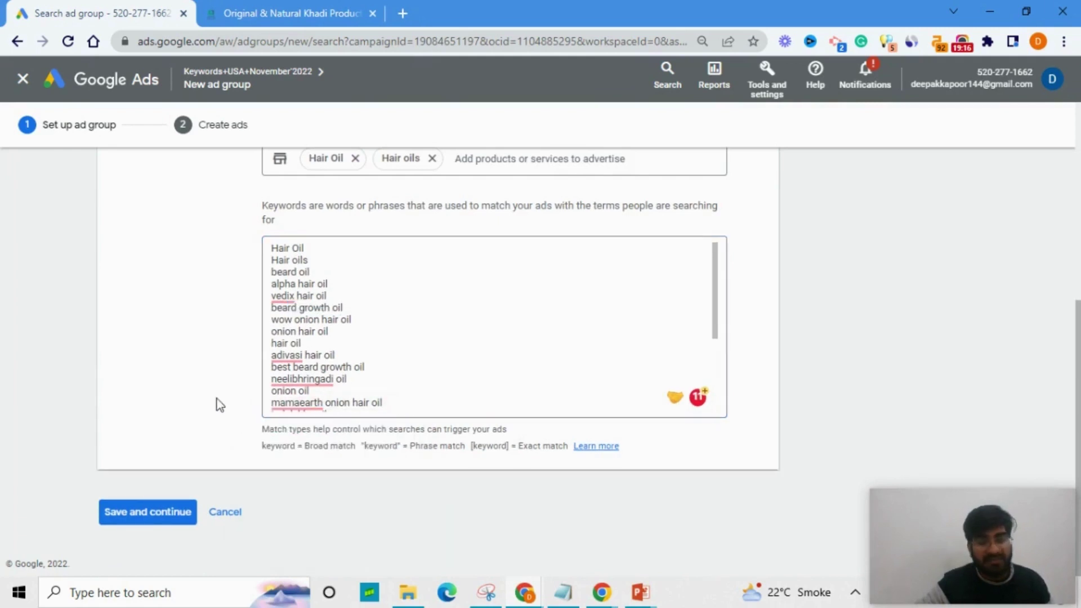
Step: Find Toptal's keyword merger in the second browser tab, open the Merge Words page and look over its word boxes
left_click(285, 11)
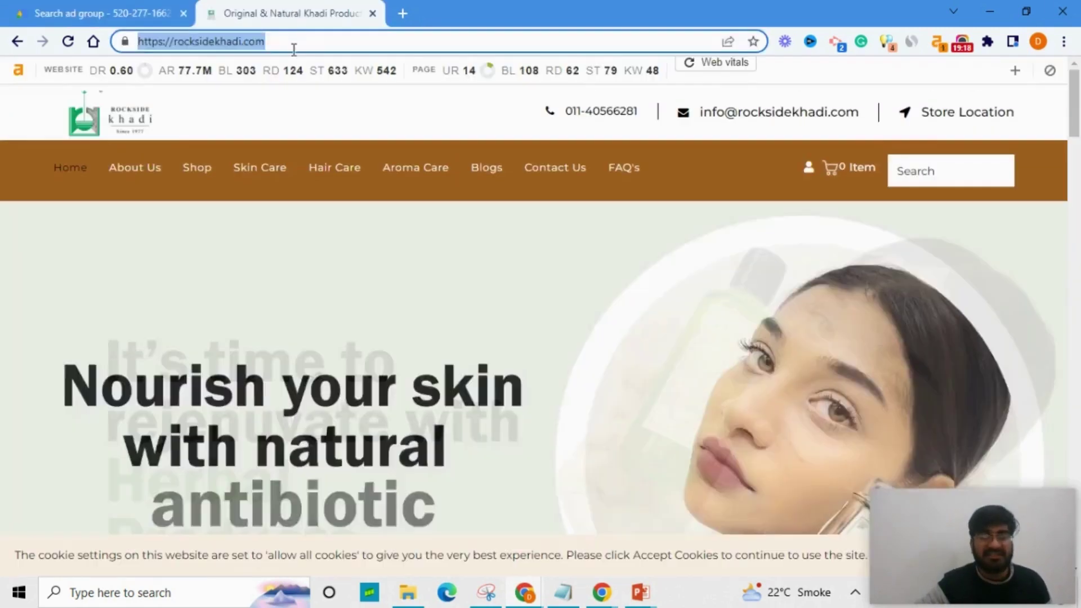
type("toptal keywords merger")
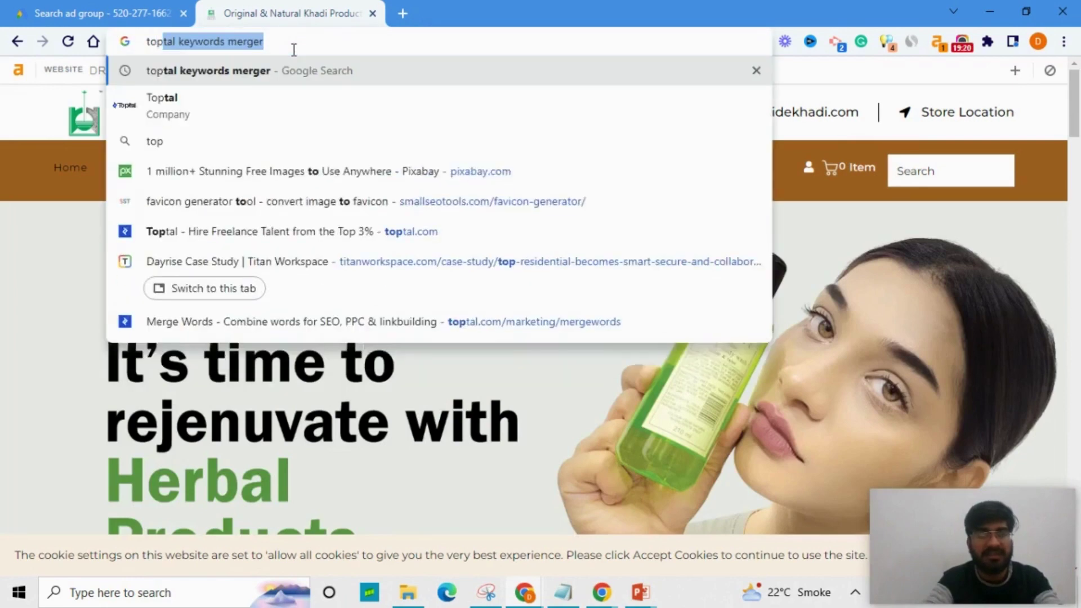
key("Return")
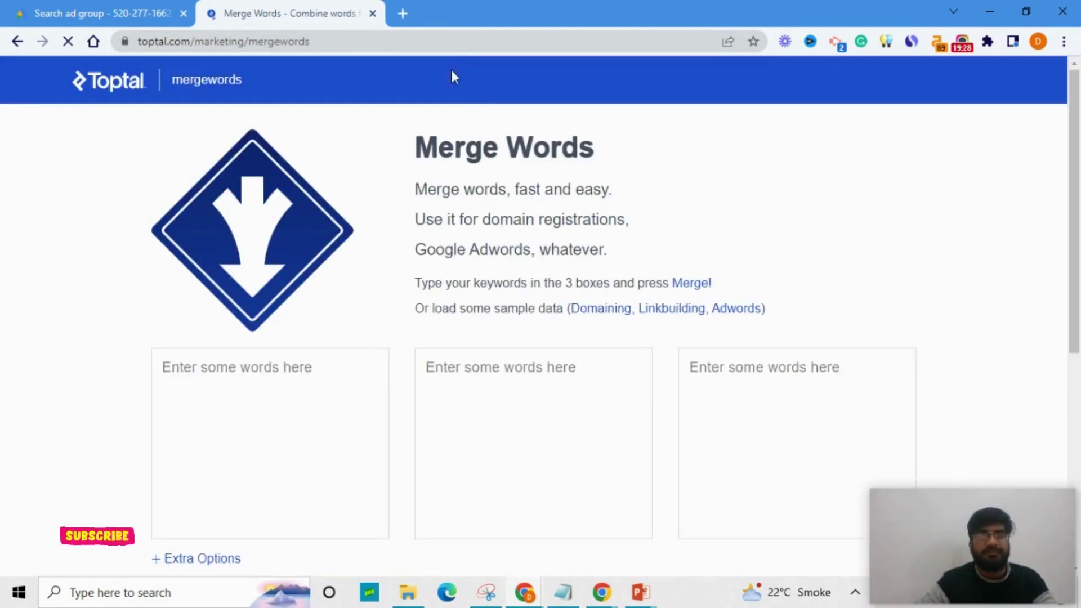
scroll(541, 208, "down", 3)
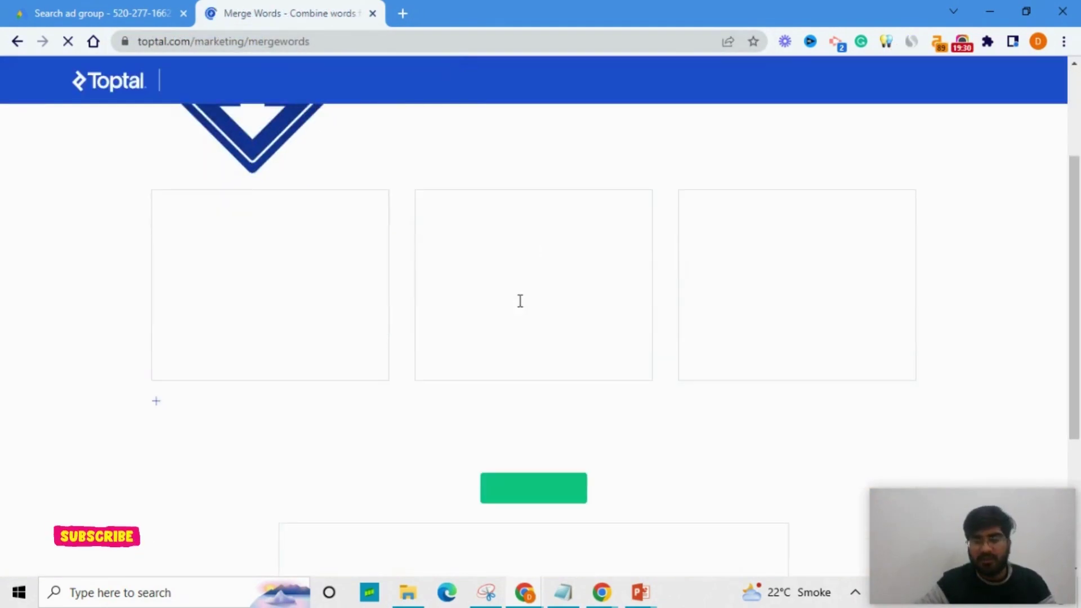
scroll(524, 292, "up", 3)
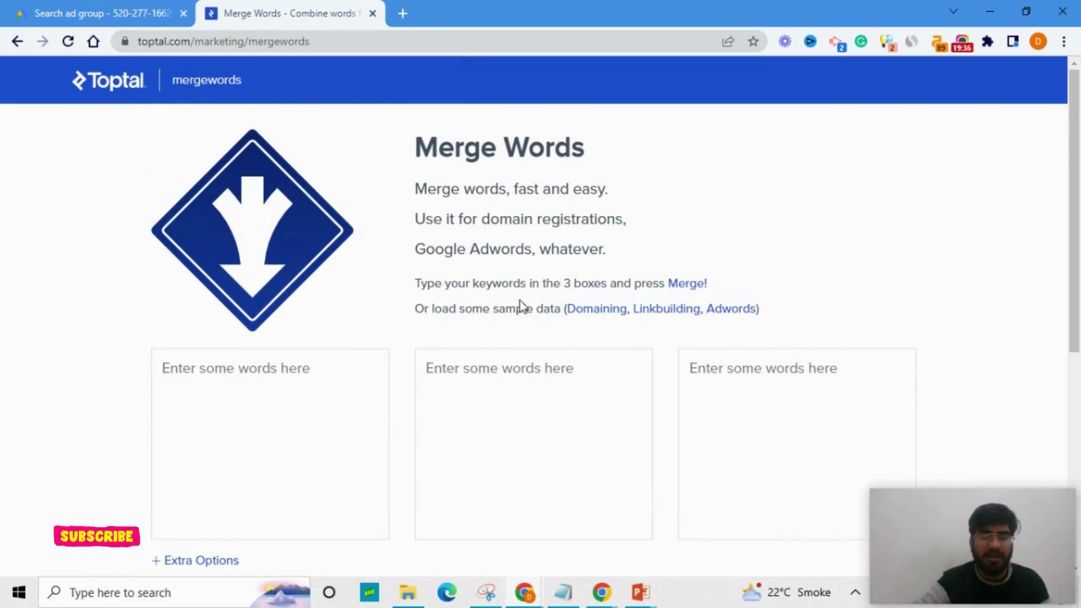
scroll(523, 327, "down", 2)
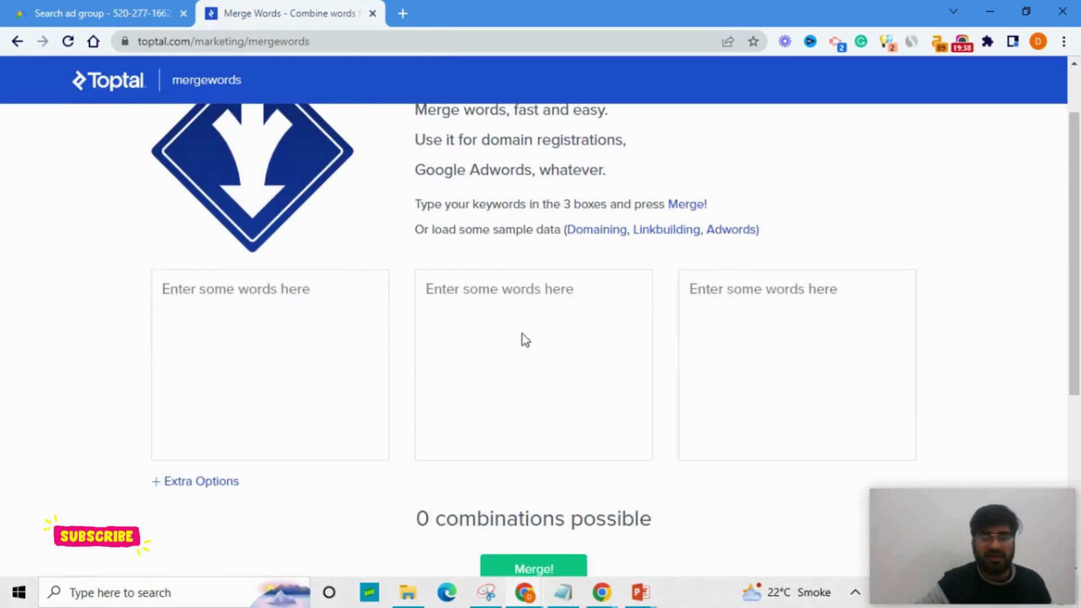
Step: Enter Hair Oil in the third word box of Merge Words
left_click(522, 335)
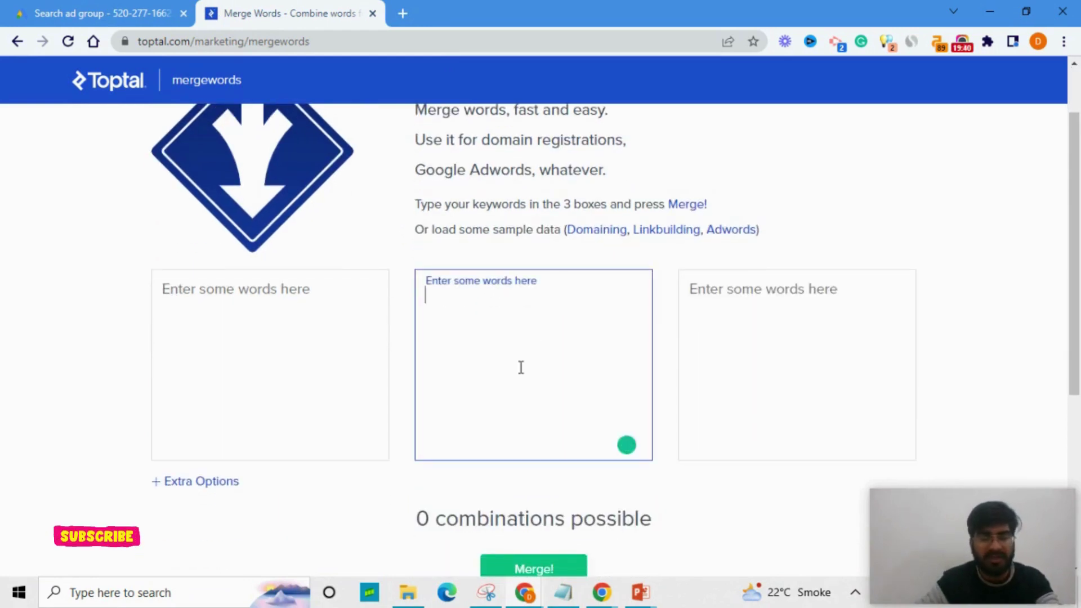
left_click(719, 302)
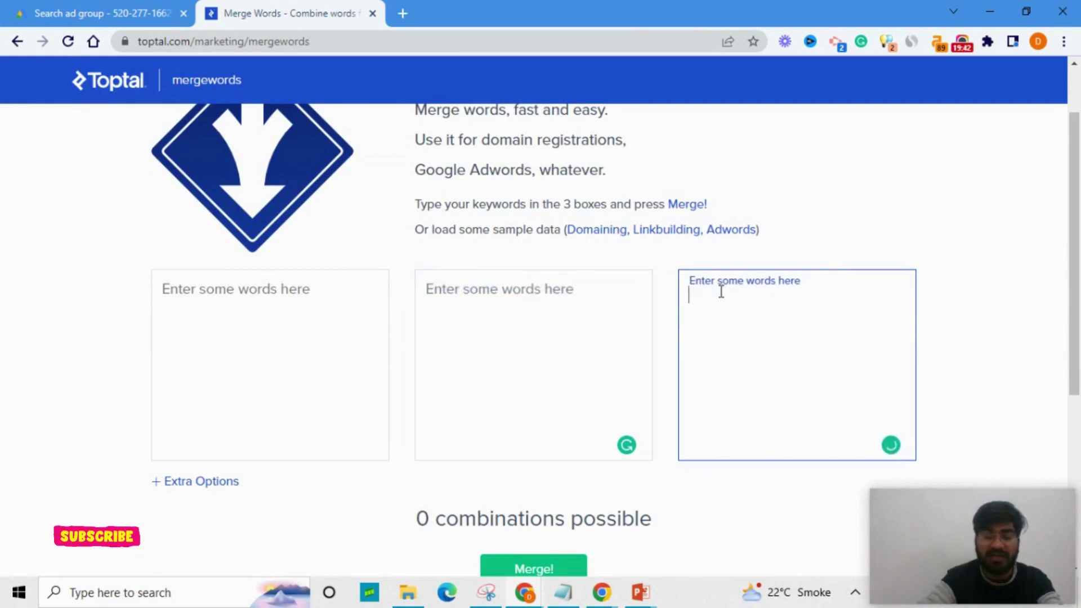
type("Hair")
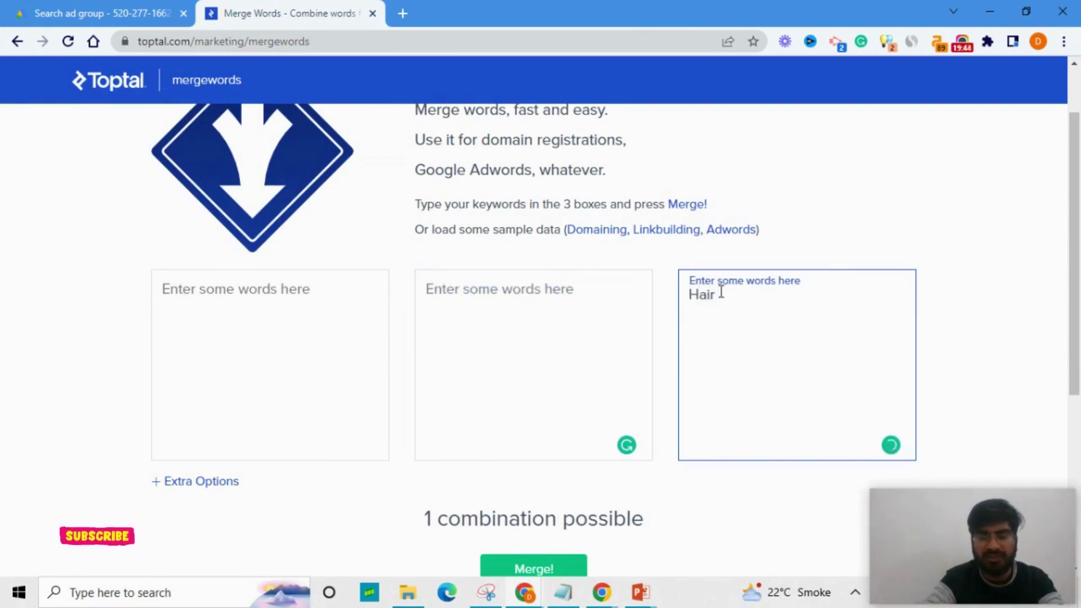
type(" Di")
Step: Fill the second word box with Healthy, for men, for women, for girl, for growth and for baby, one per line
left_click(530, 295)
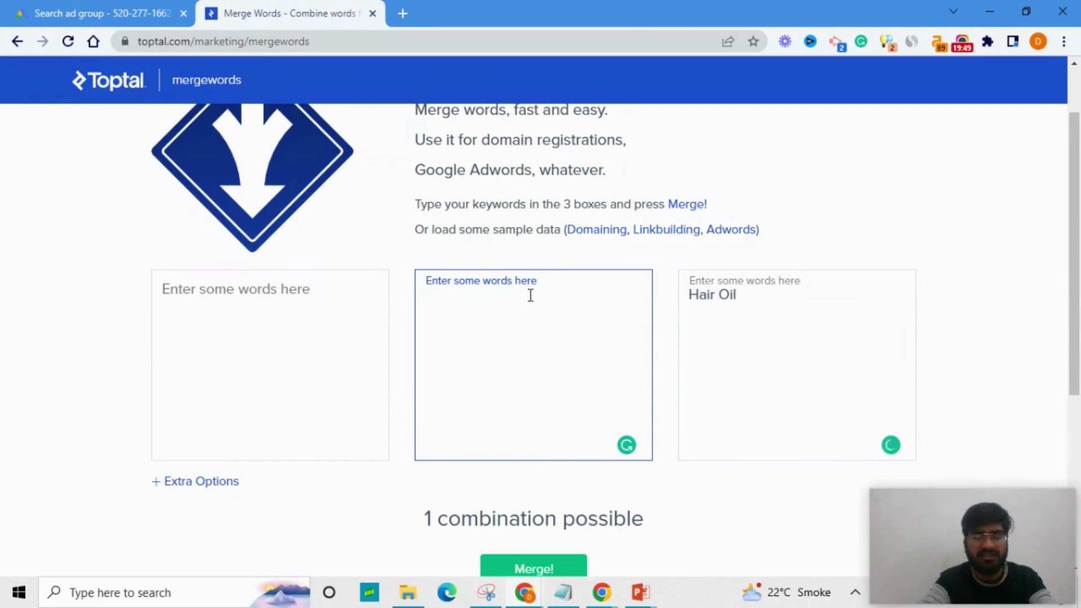
type("Healthy")
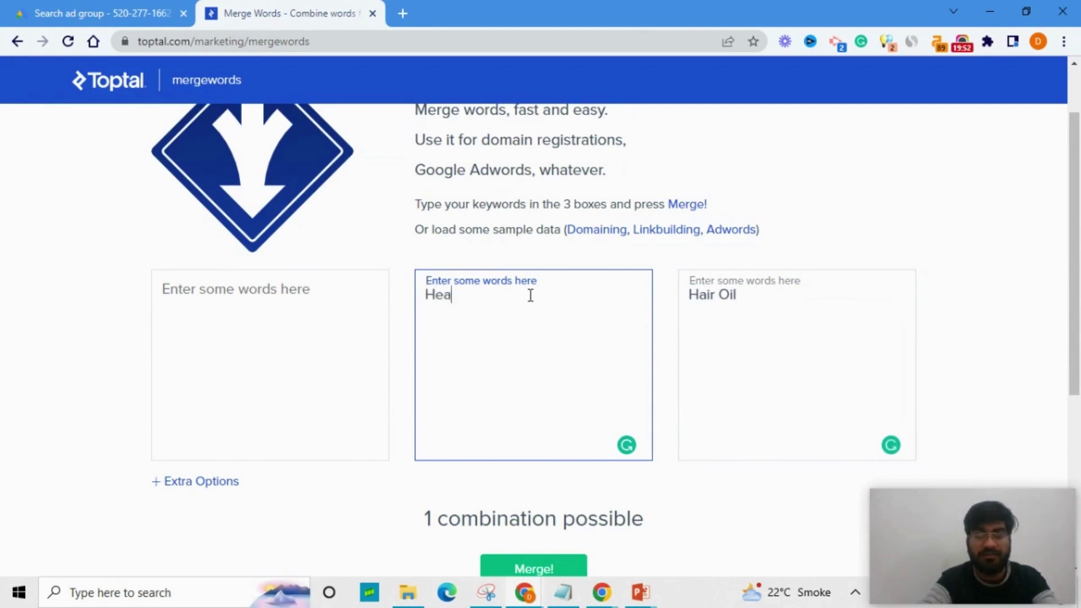
key("Return")
type("for ")
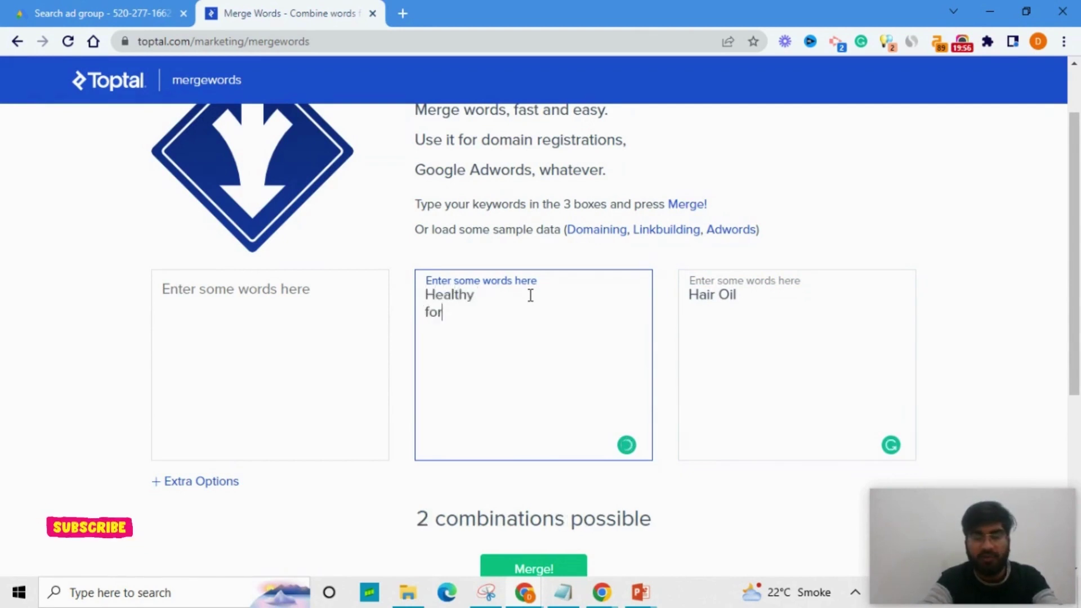
type("men f")
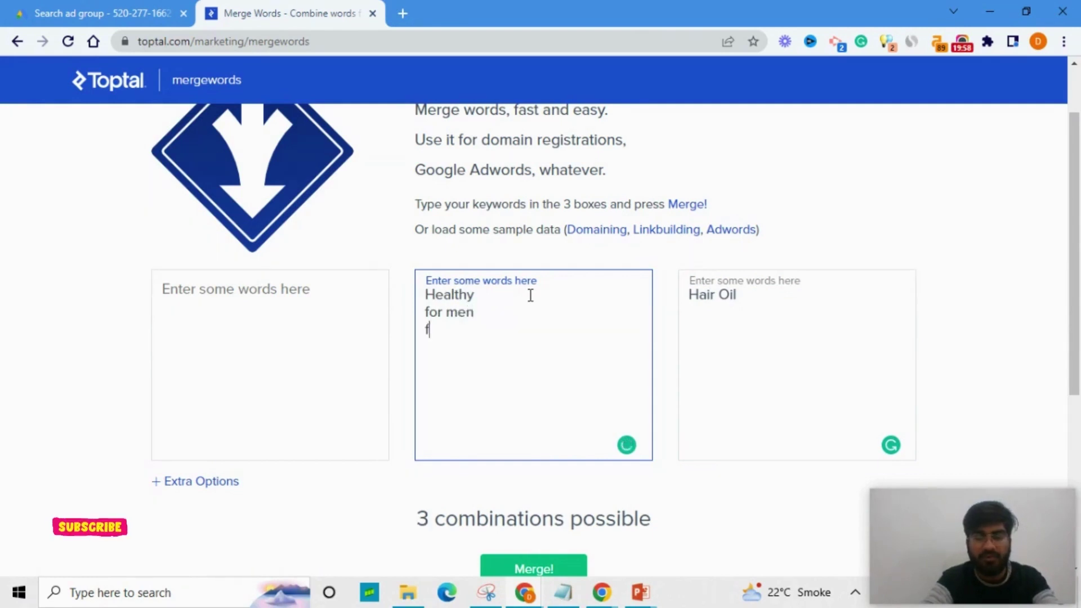
type("or women ")
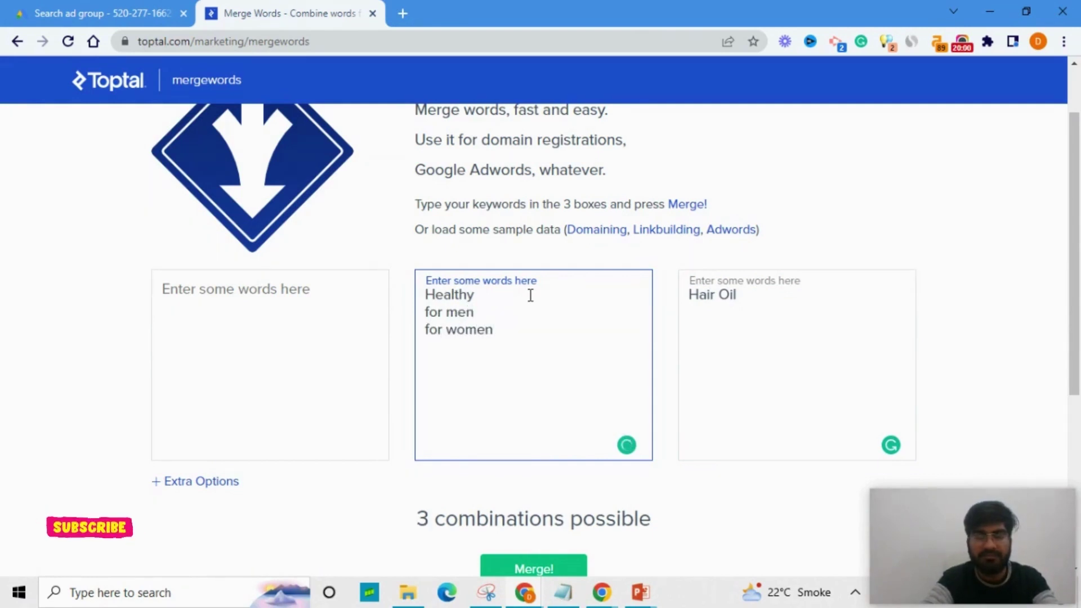
type("for gir")
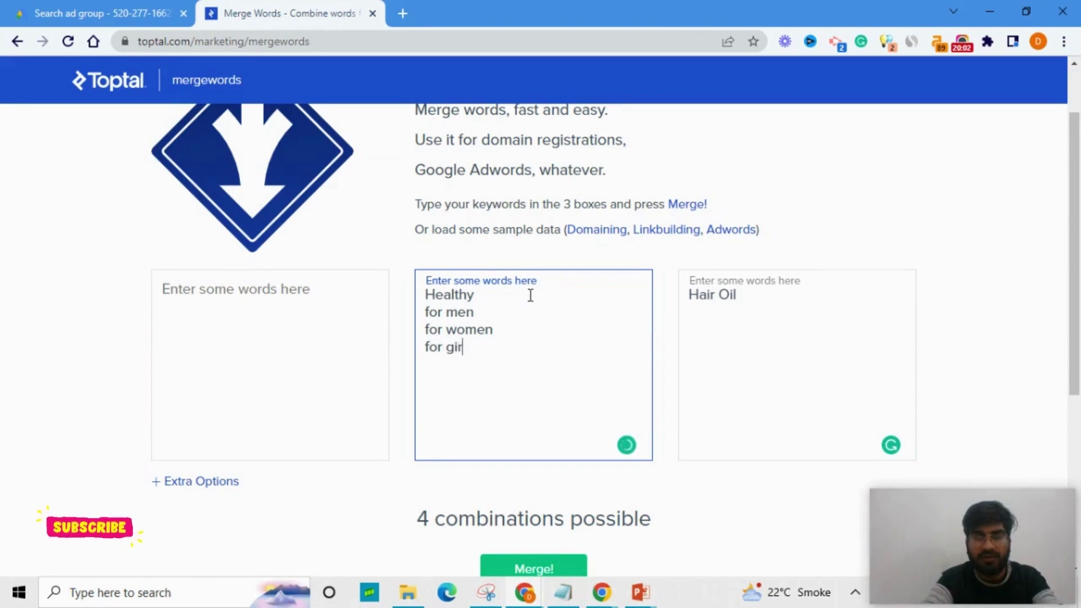
type("l")
key("Return")
type("for")
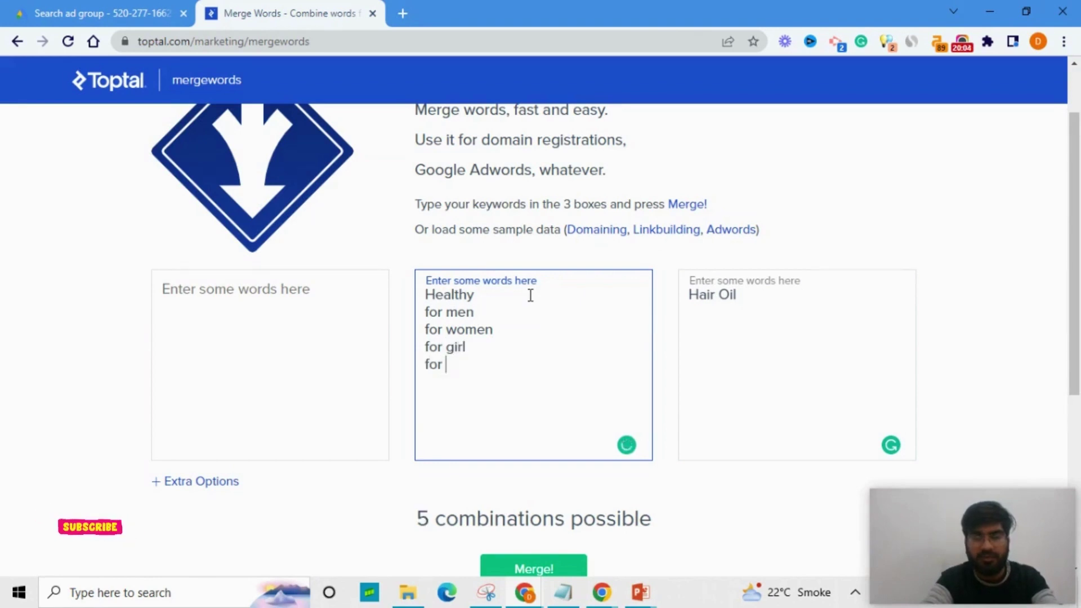
type(" growth")
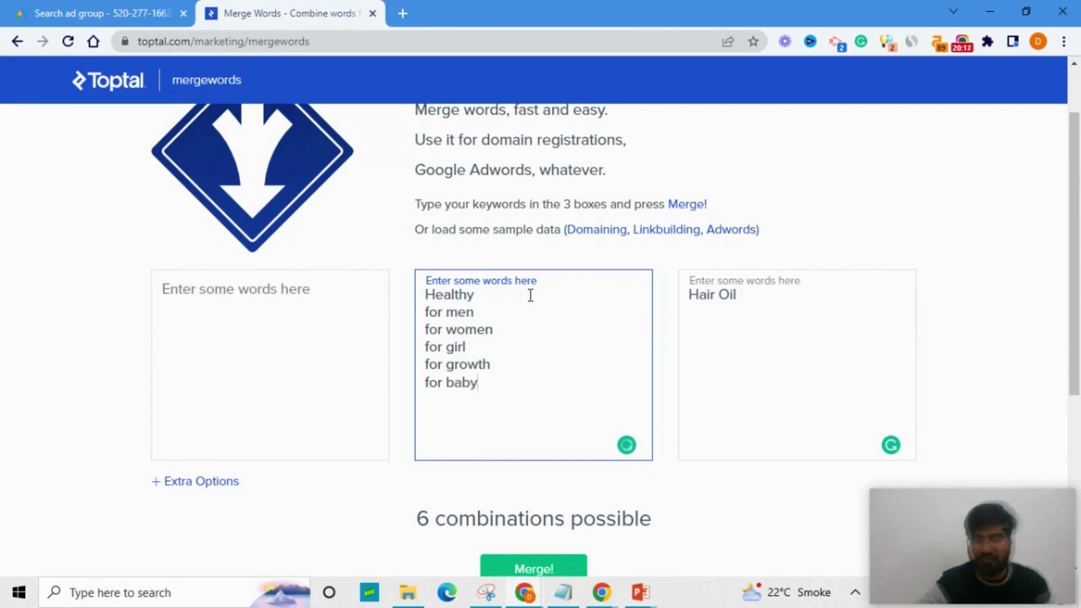
Step: Fill the first word box with buy, discount, sales, online and shop, each on its own line
left_click(270, 323)
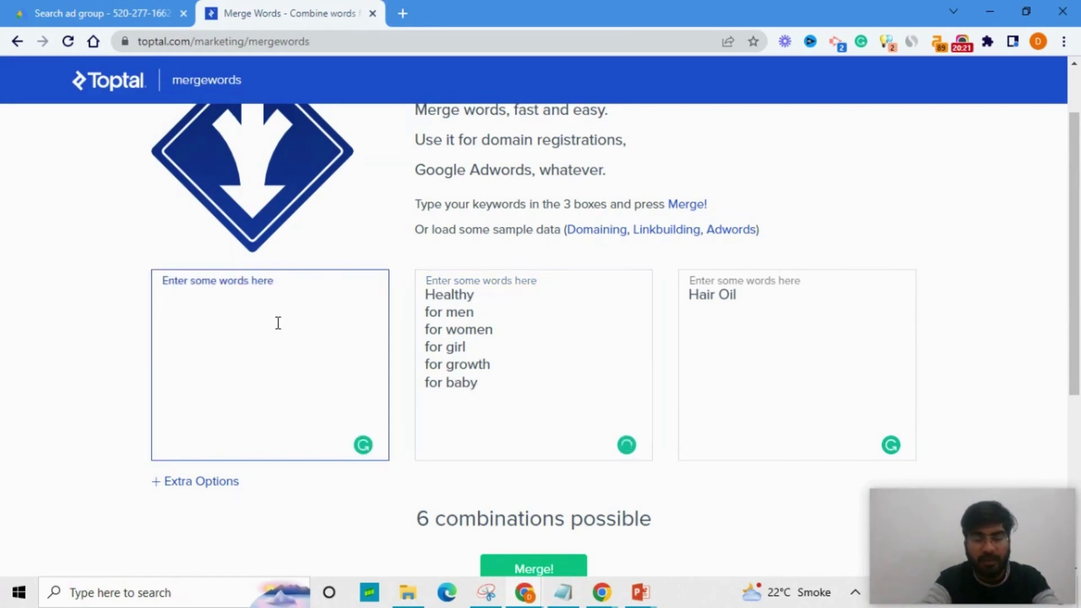
type("buy")
key("Return")
type("dis")
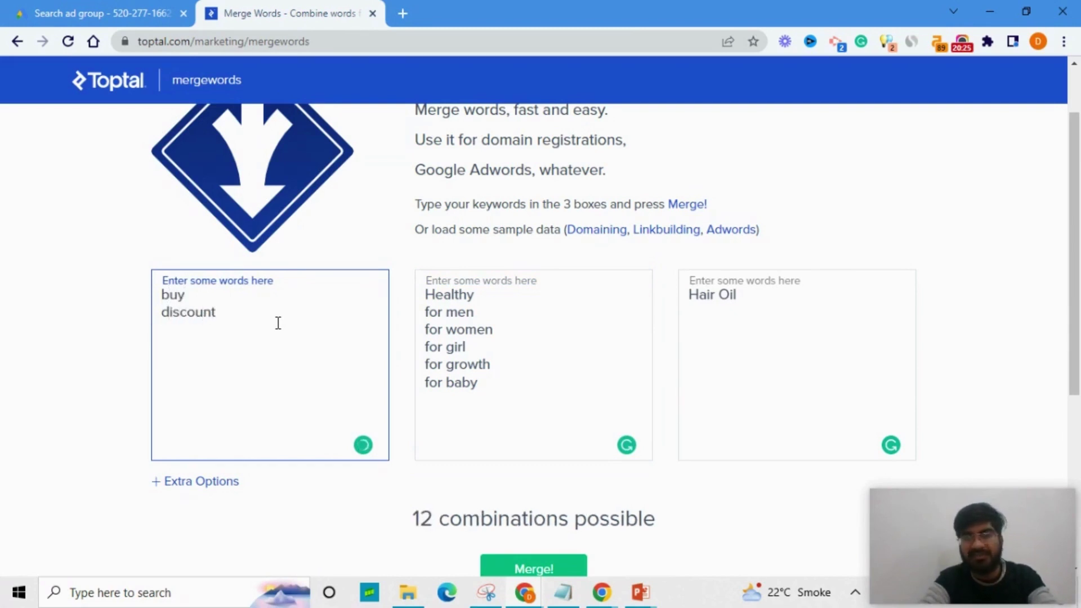
type("count")
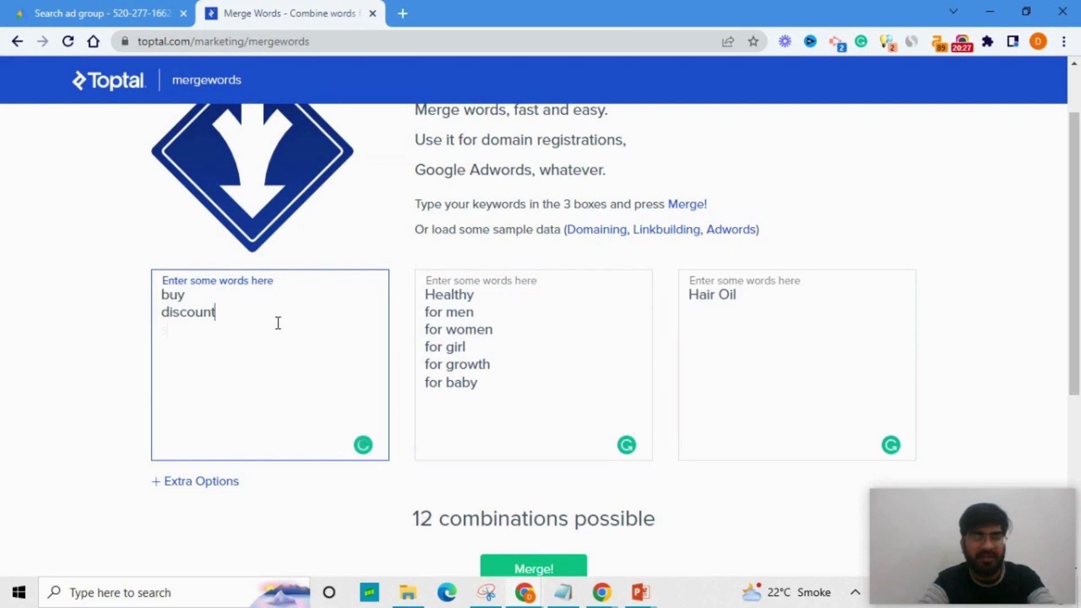
key("Return")
type("sales")
key("Return")
type("onl")
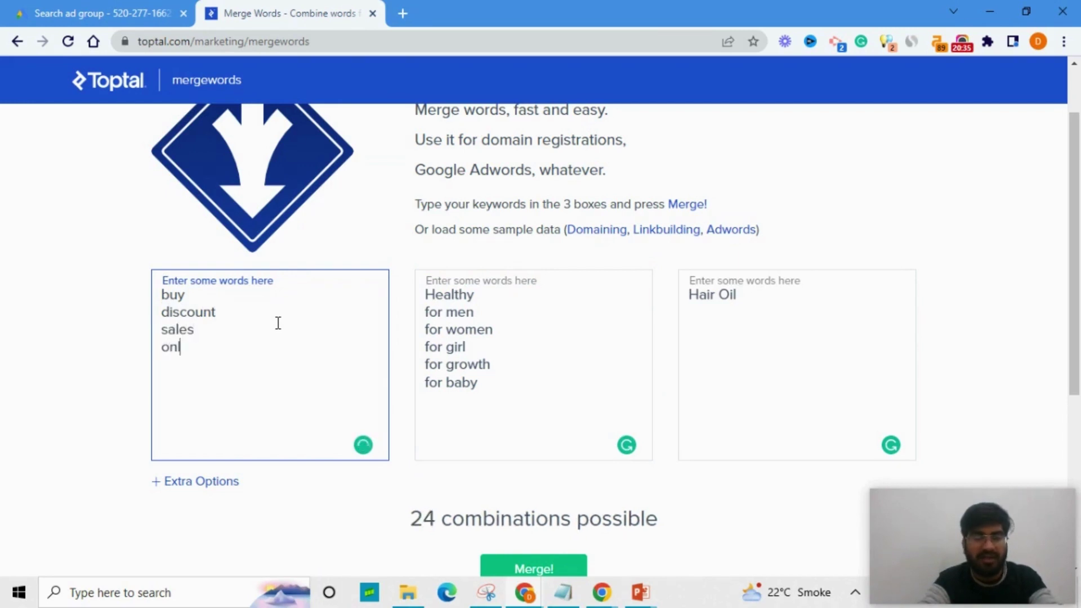
type("ine")
key("Return")
type("s")
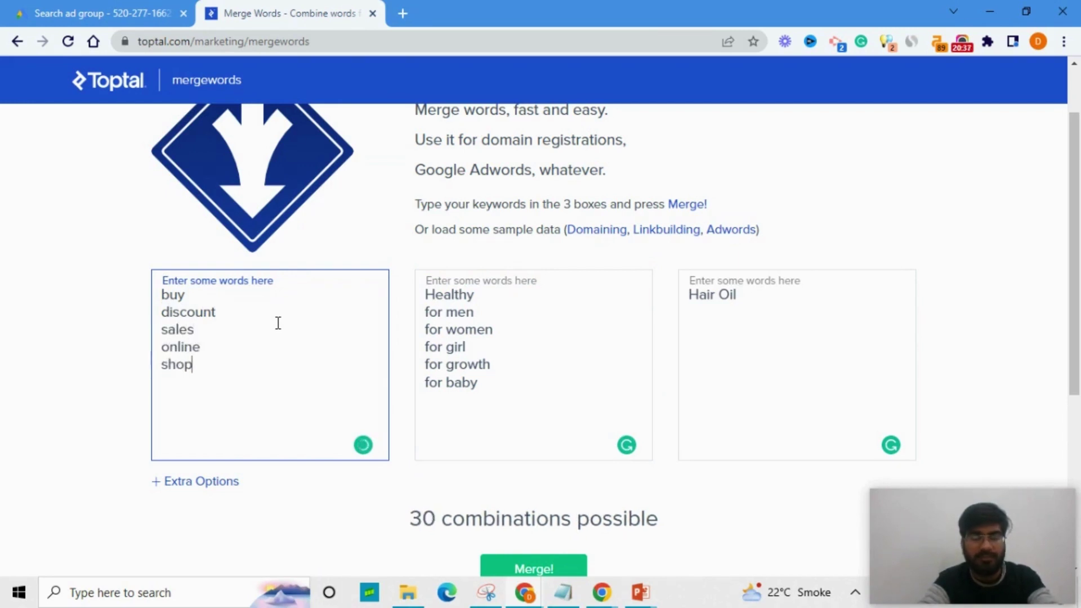
type("hop")
key("Return")
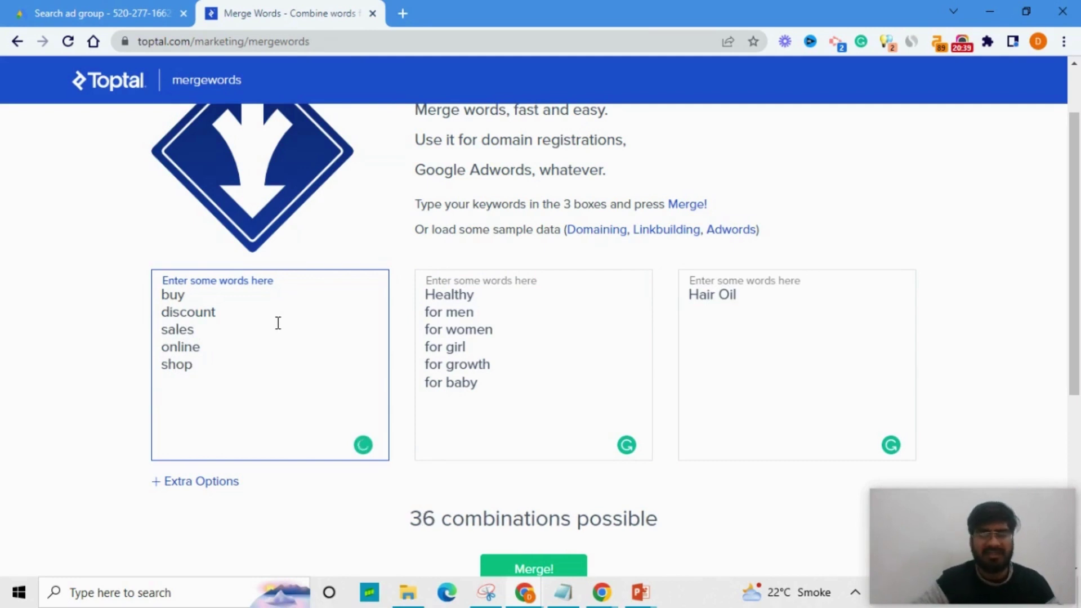
Step: Merge the three word lists and look through the generated hair oil keyword combinations
double_click(425, 519)
scroll(544, 479, "down", 3)
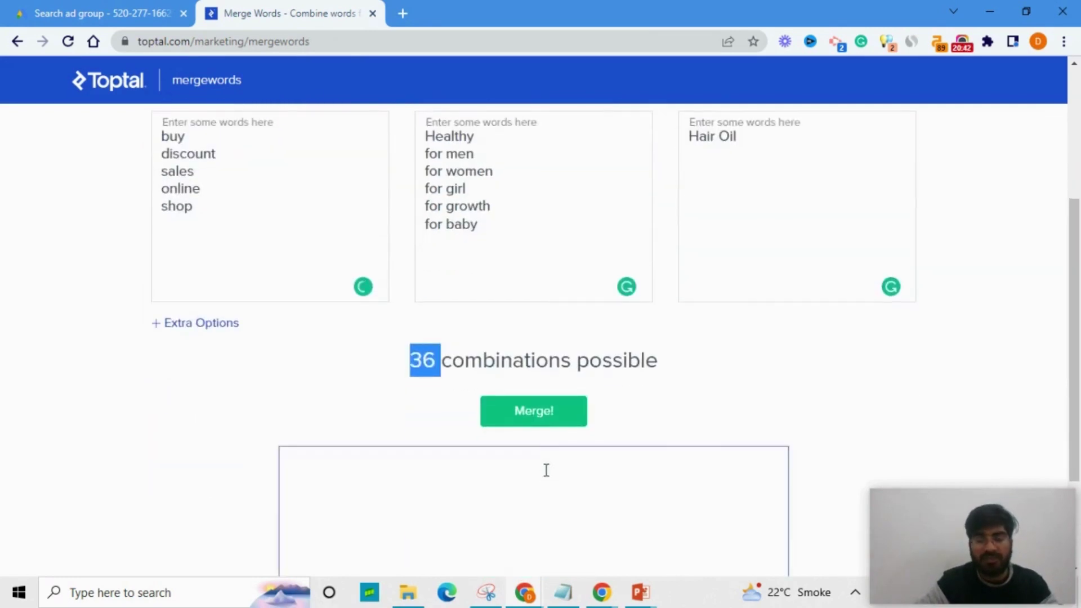
left_click(538, 420)
scroll(565, 385, "down", 3)
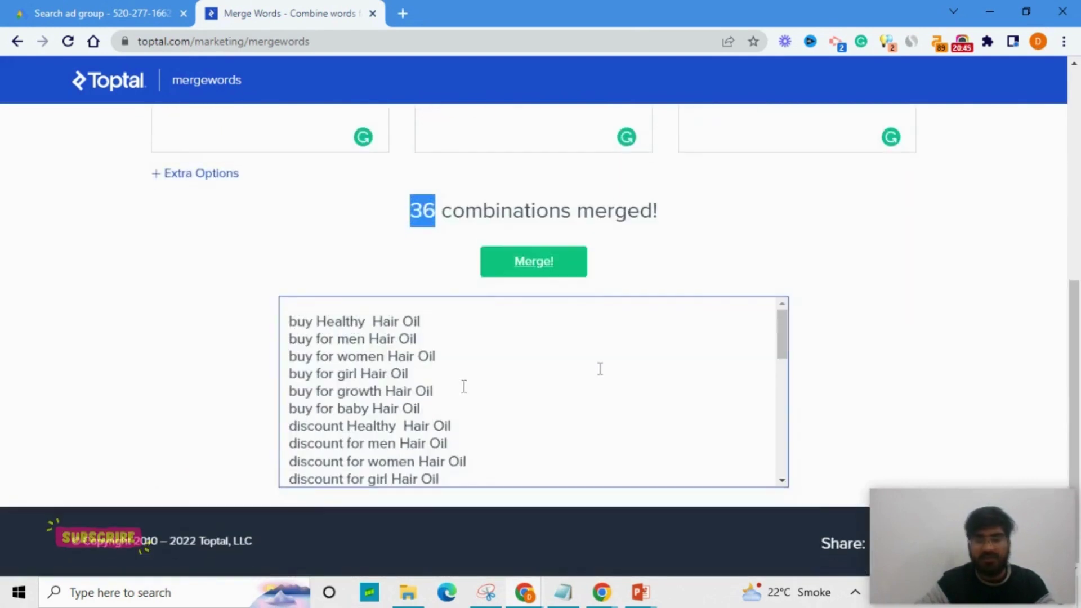
left_click(409, 303)
scroll(398, 374, "down", 8)
scroll(403, 376, "up", 8)
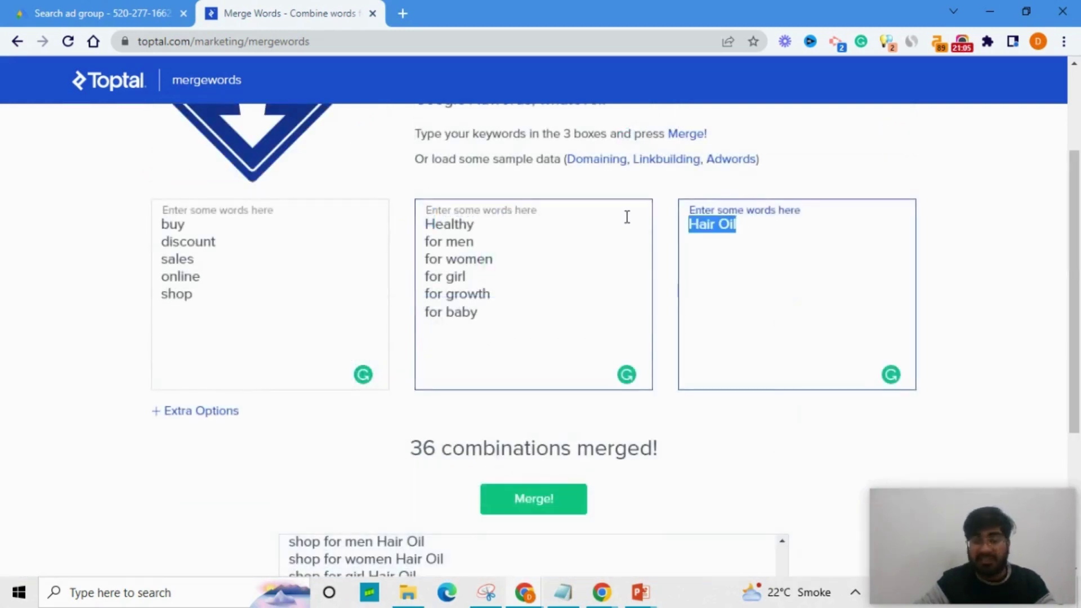
Step: Copy all the merged combinations and replace the whole keyword list of the Google Ads ad group with them
scroll(616, 237, "down", 4)
left_click(459, 310)
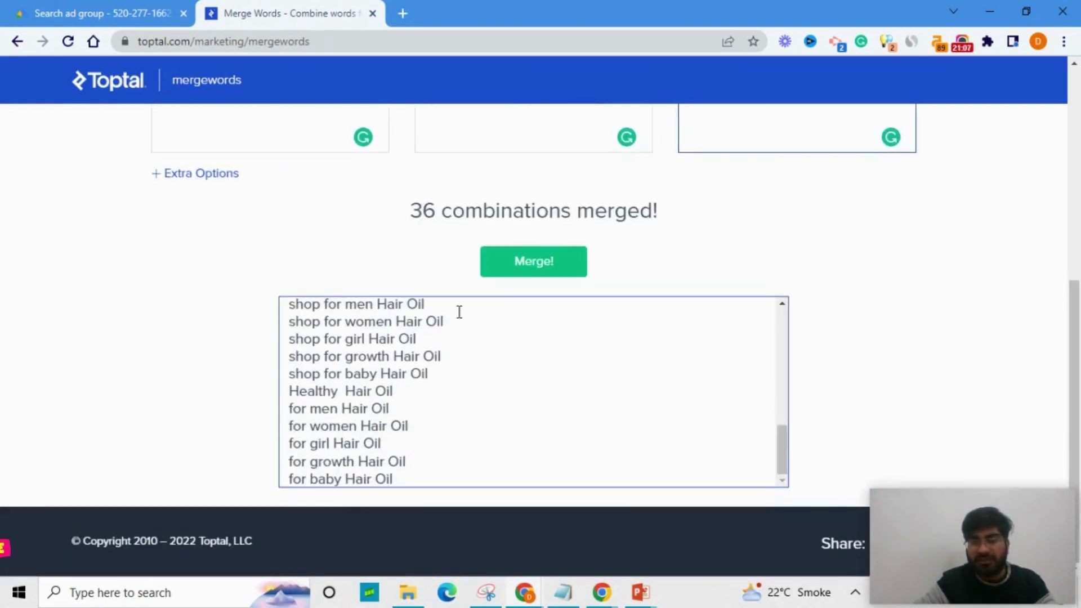
left_click_drag(441, 306, 280, 294)
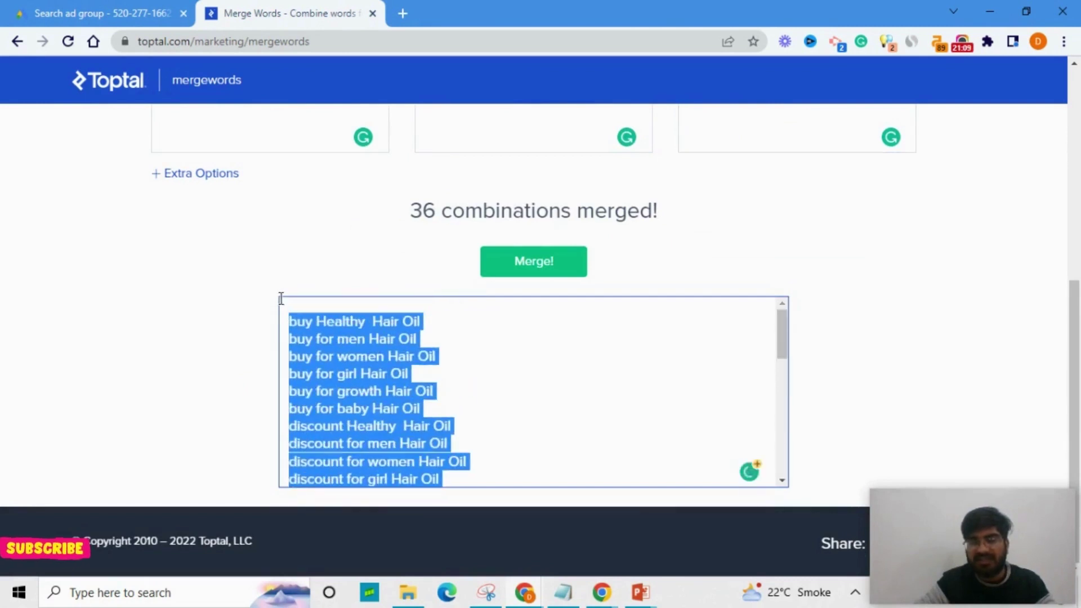
left_click(412, 367)
key("ctrl+a")
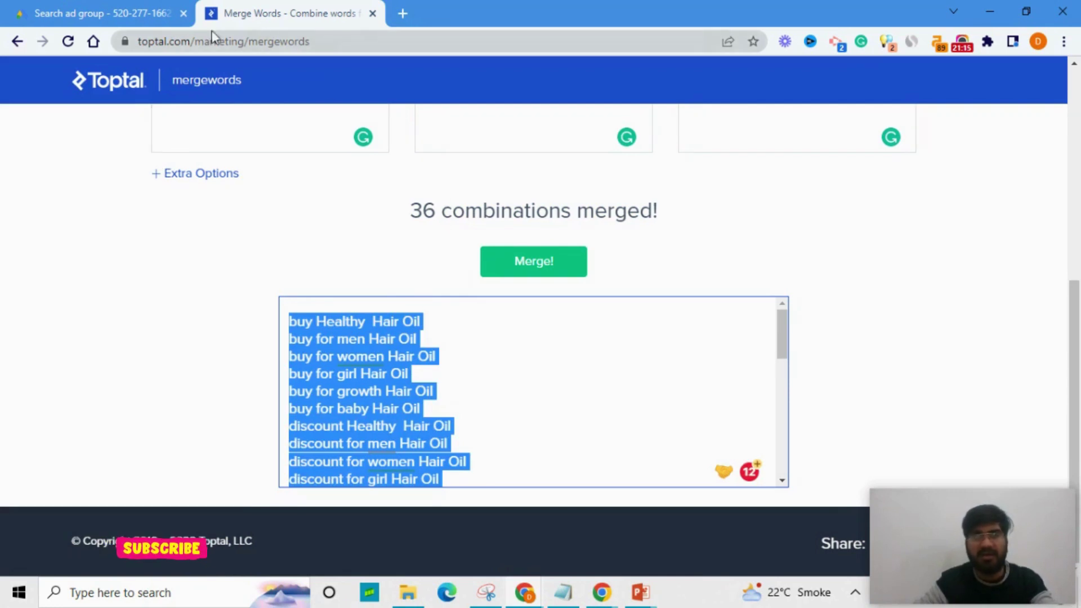
left_click(104, 15)
left_click(355, 306)
key("ctrl+a")
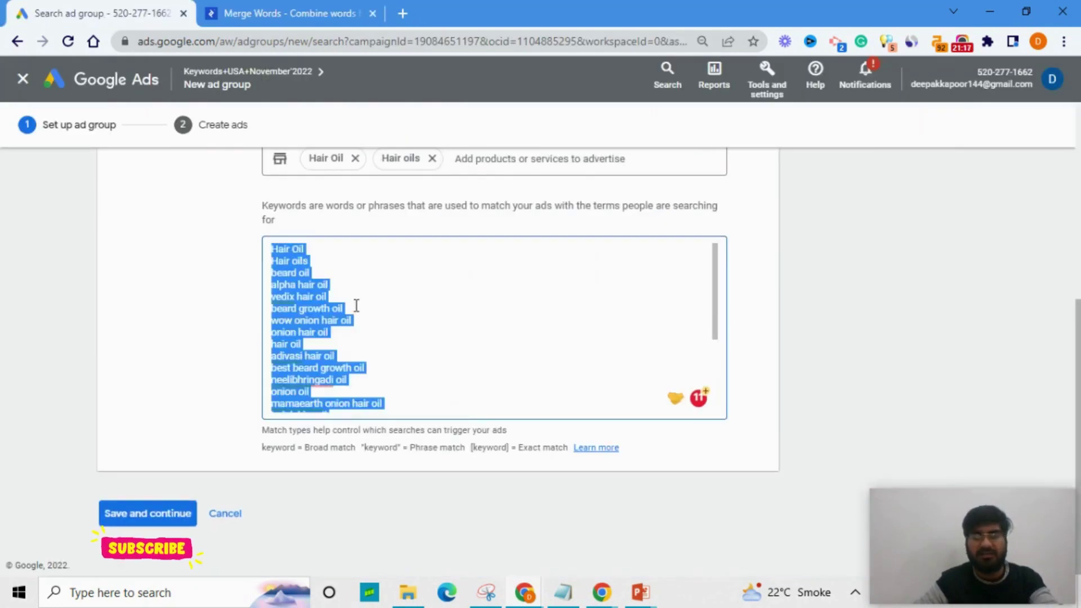
key("ctrl+v")
Step: Review the pasted keyword list and highlight the ad group name, including its Dec'22 part
scroll(357, 306, "up", 10)
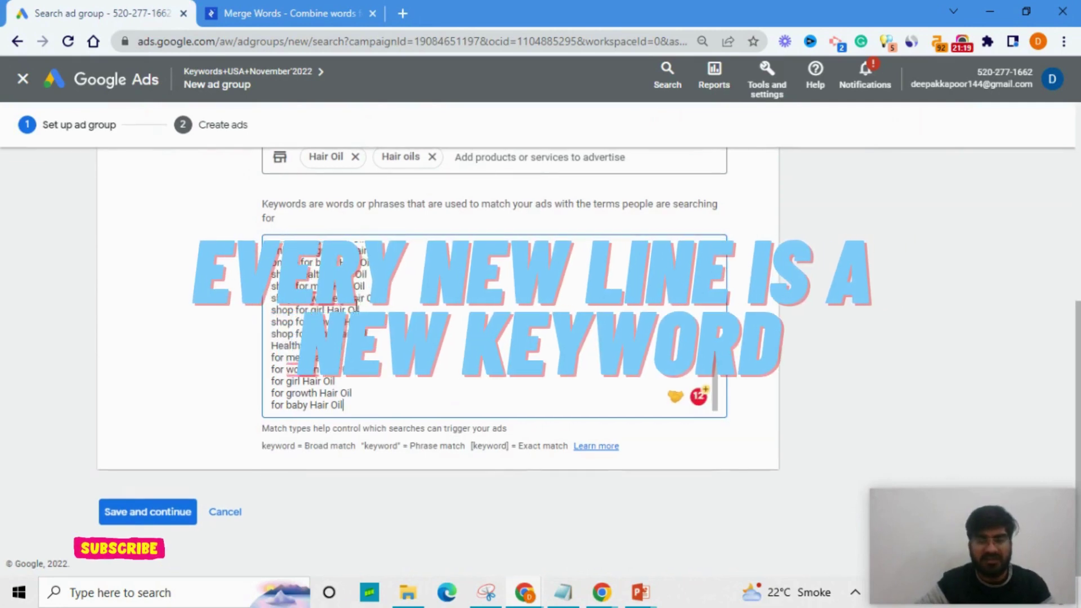
scroll(357, 306, "down", 10)
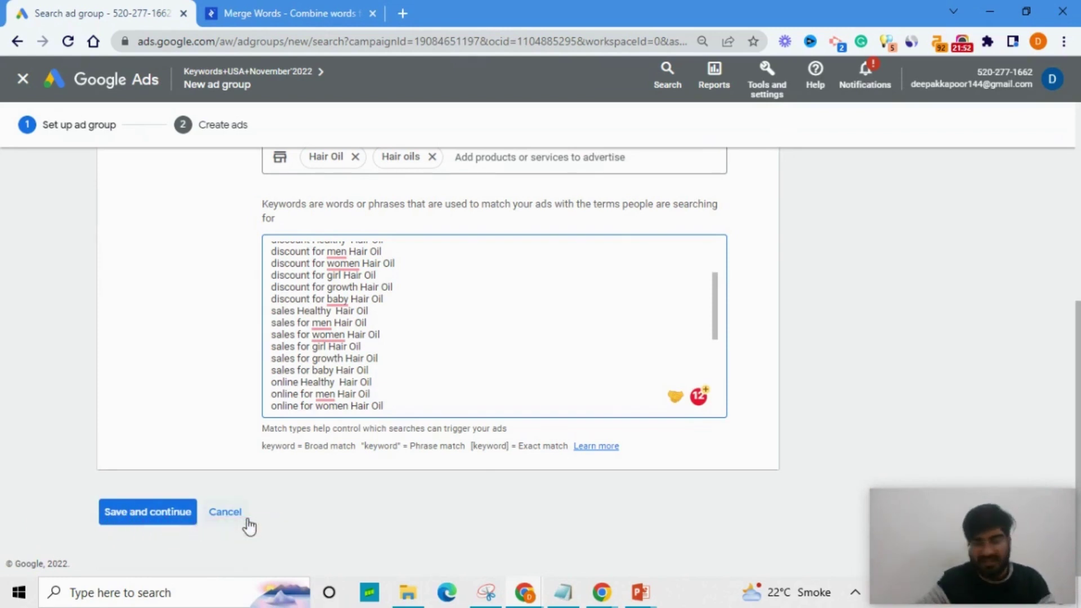
scroll(369, 513, "up", 6)
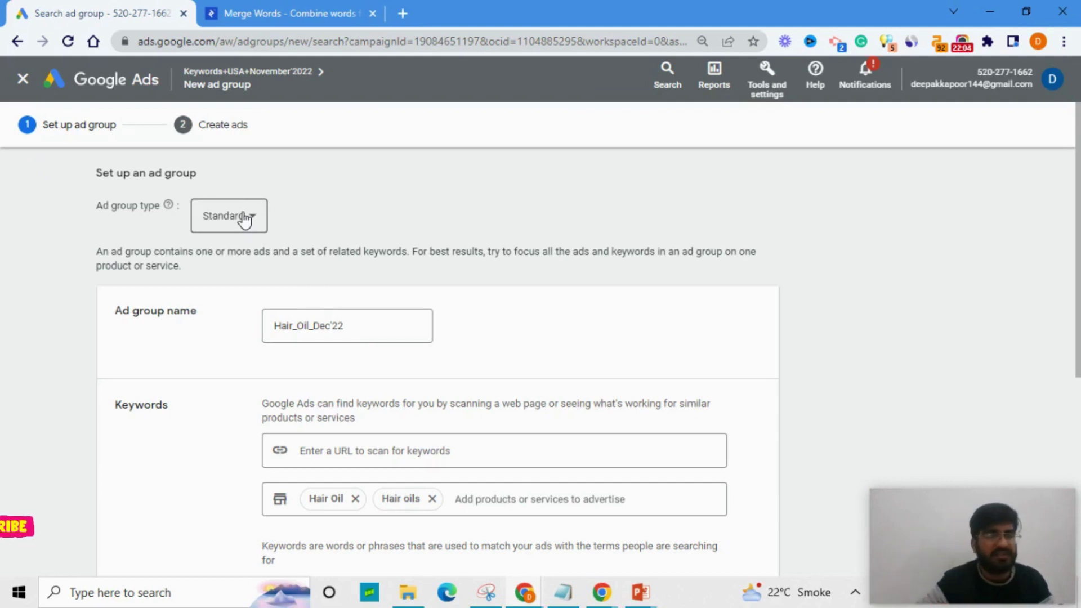
scroll(237, 293, "down", 1)
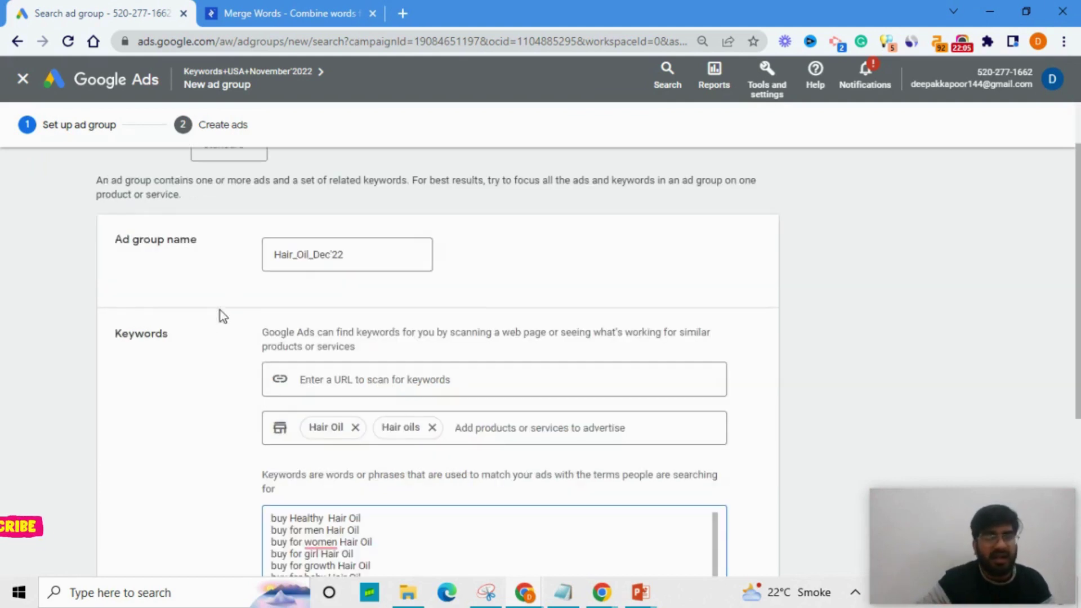
left_click(273, 254)
left_click_drag(274, 254, 357, 255)
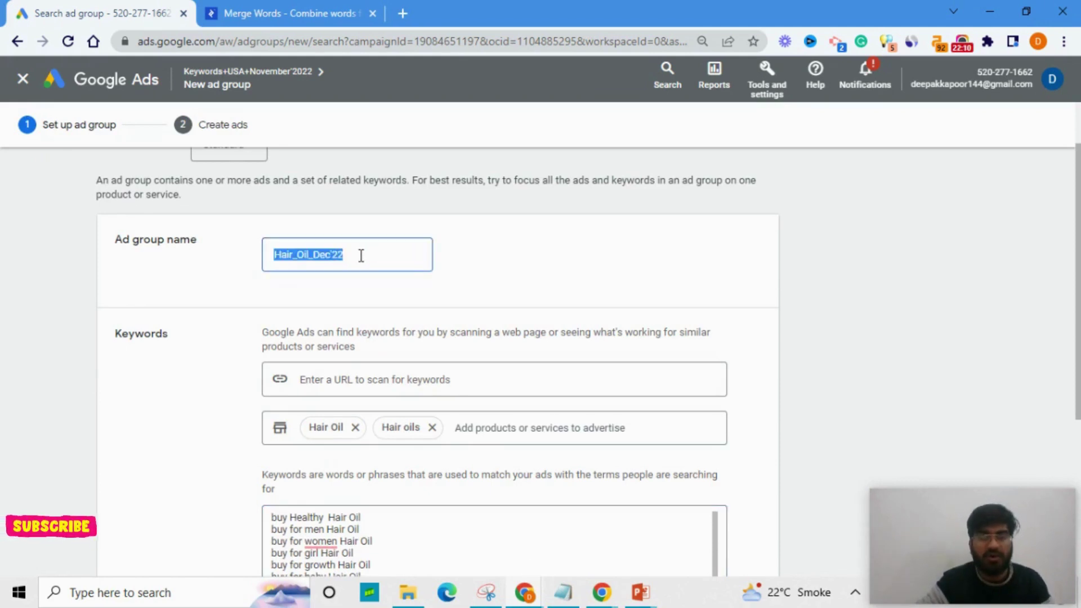
left_click_drag(359, 254, 312, 256)
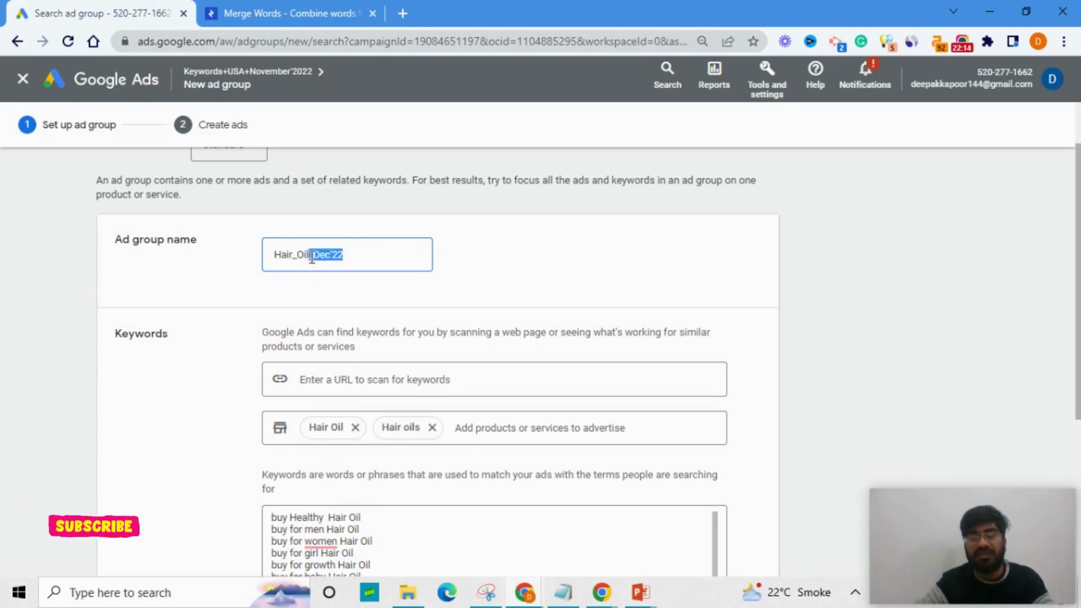
Step: Examine the keyword sources: the URL scan field, the products or services field, the planning tools and the keyword list
scroll(311, 256, "down", 3)
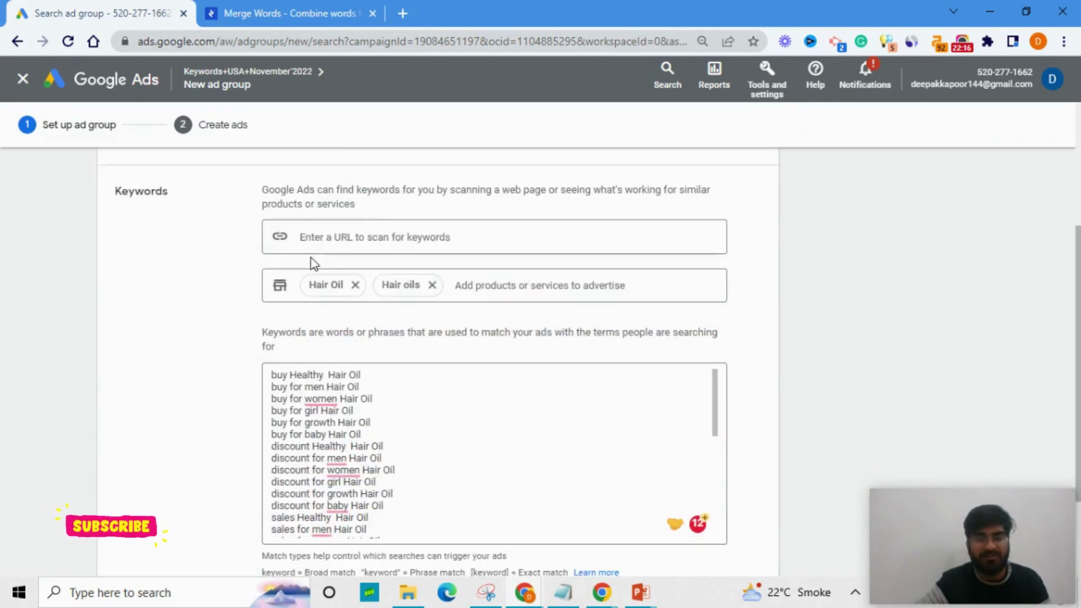
left_click(333, 237)
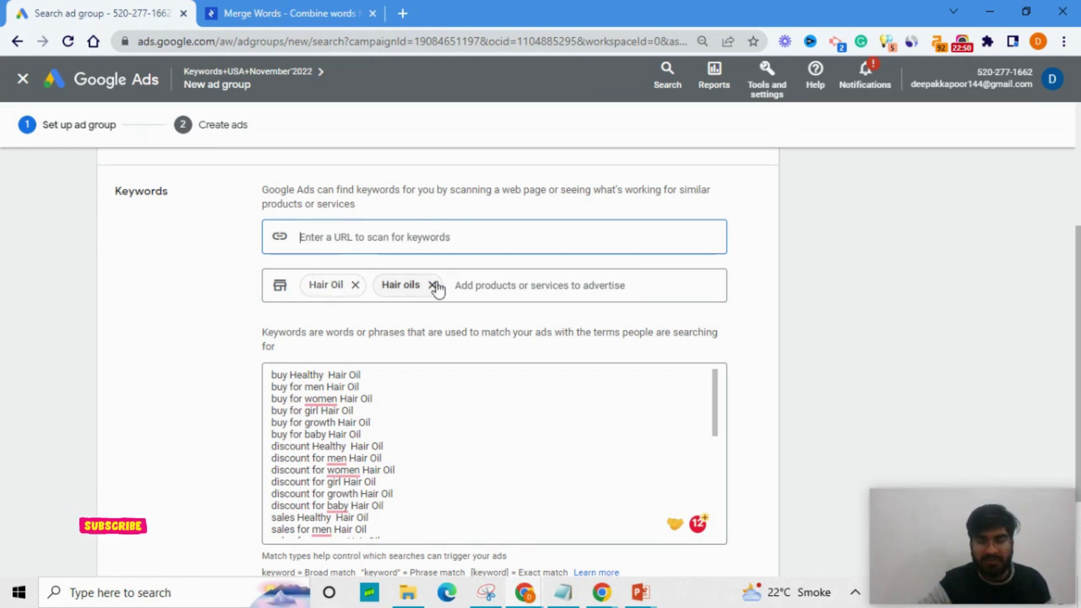
left_click(478, 285)
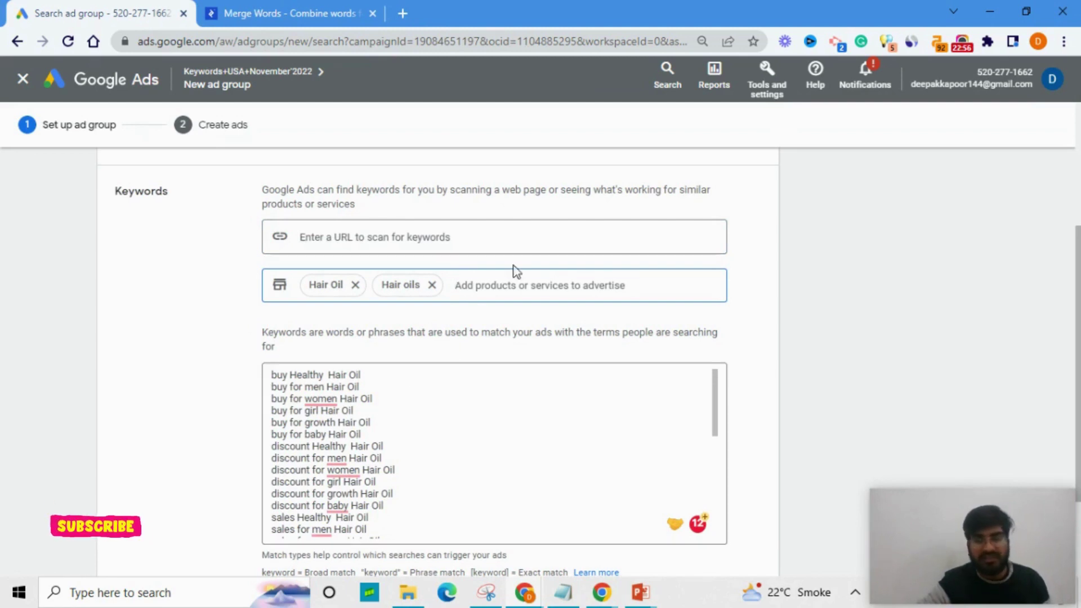
left_click(767, 84)
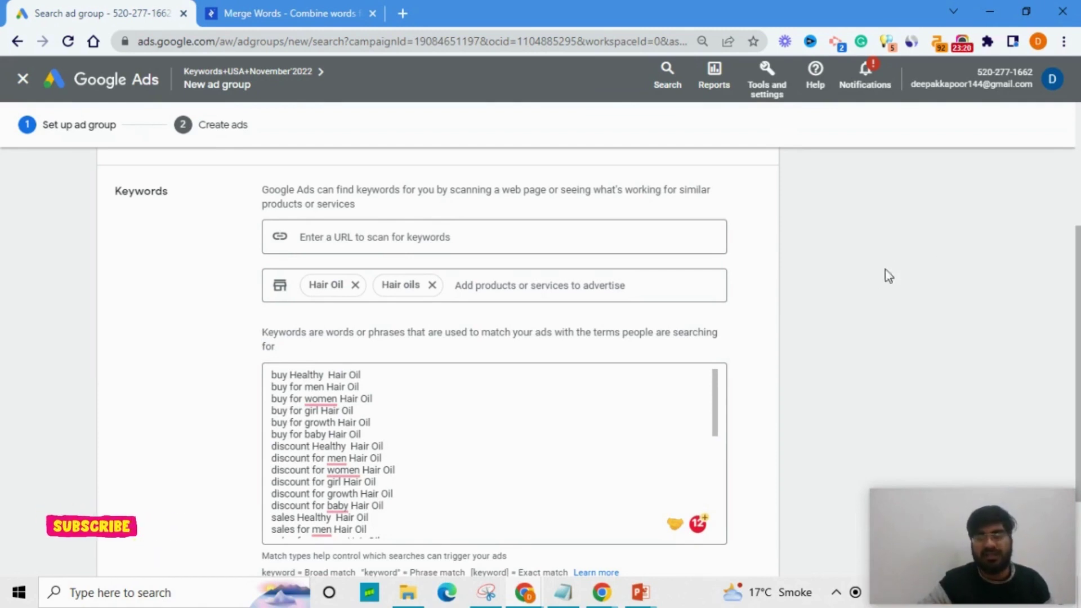
scroll(796, 320, "down", 2)
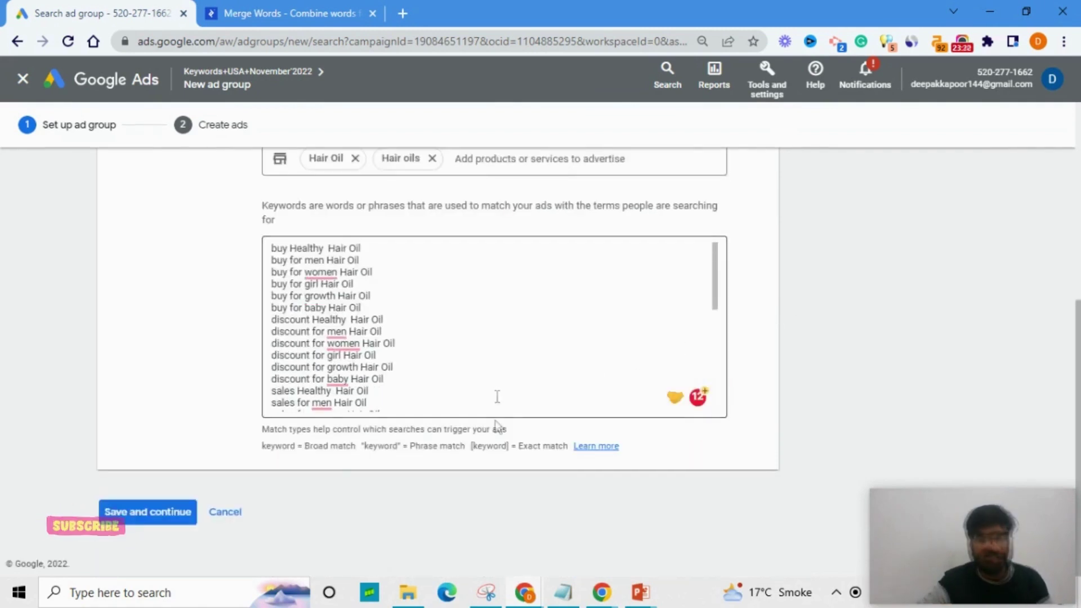